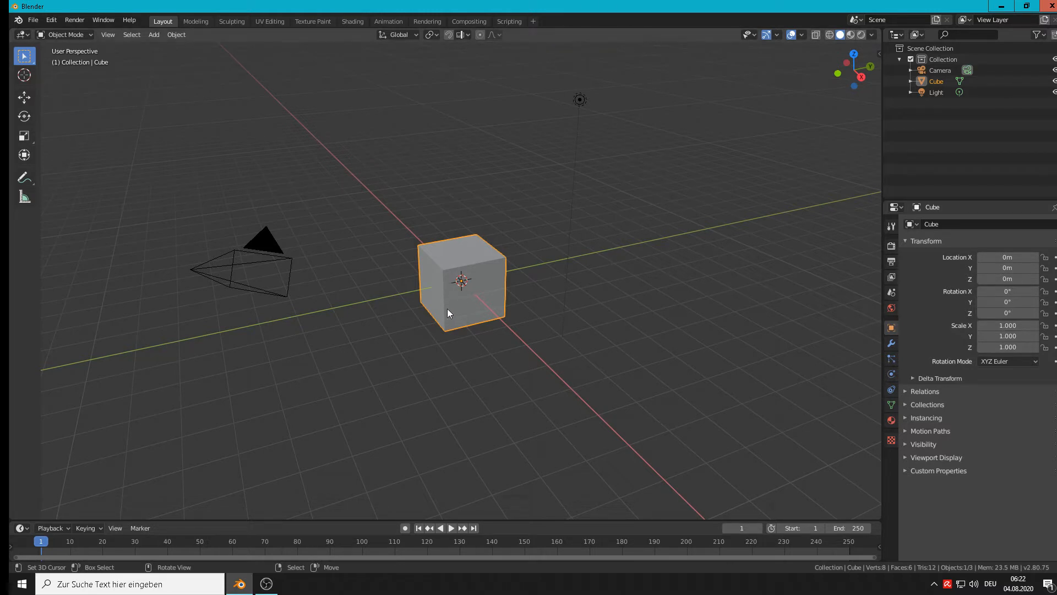
- Use the Move tool to shift the cube along the Y axis to about -0.16 m
scroll(447, 309, up, 6)
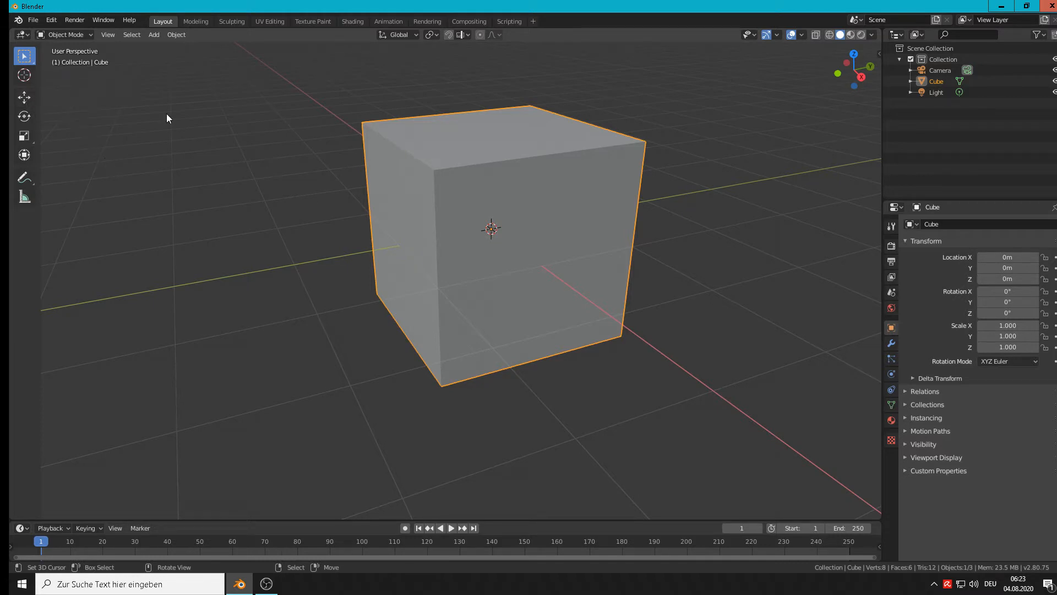
click(24, 97)
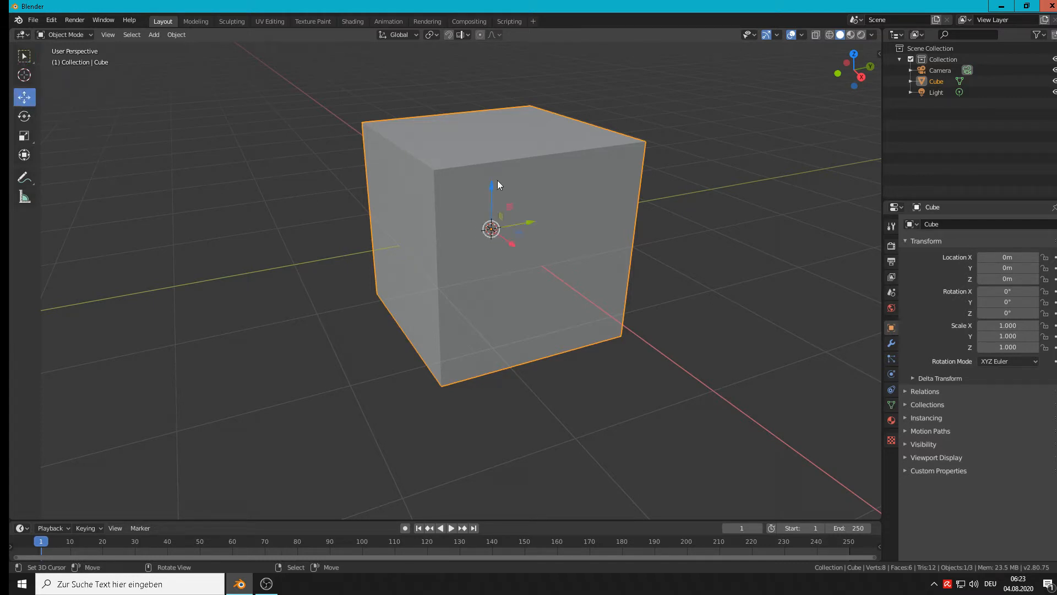
mouse_move(526, 220)
mouse_down()
mouse_move(656, 203)
mouse_move(438, 232)
mouse_move(609, 209)
mouse_move(515, 235)
mouse_up()
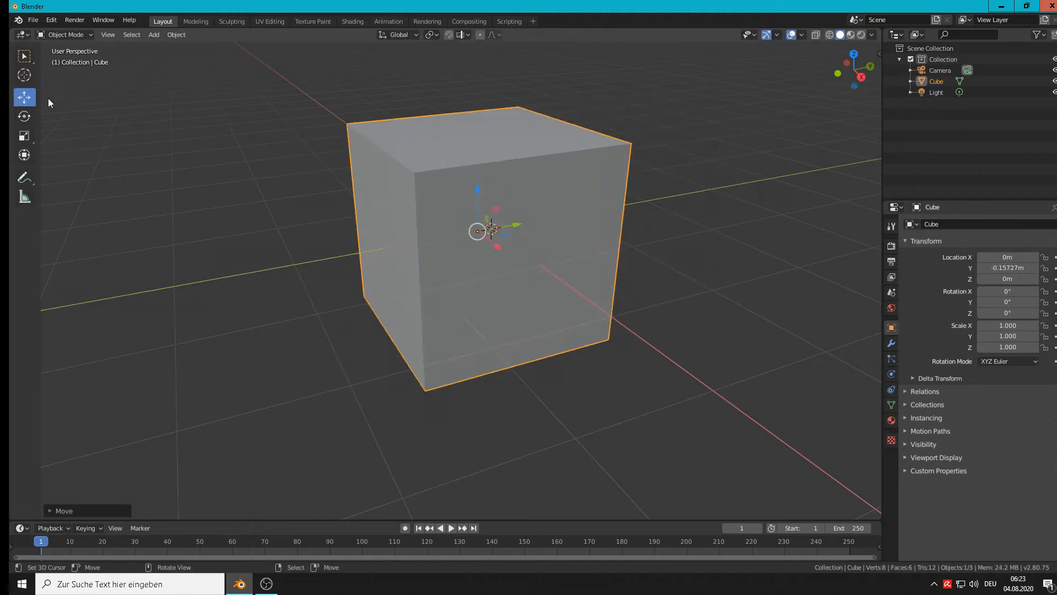
- Rotate the cube freely with the trackball to about -159°, -229°, 344°, and scale it down to about 0.79, 0.86, 0.84
click(23, 118)
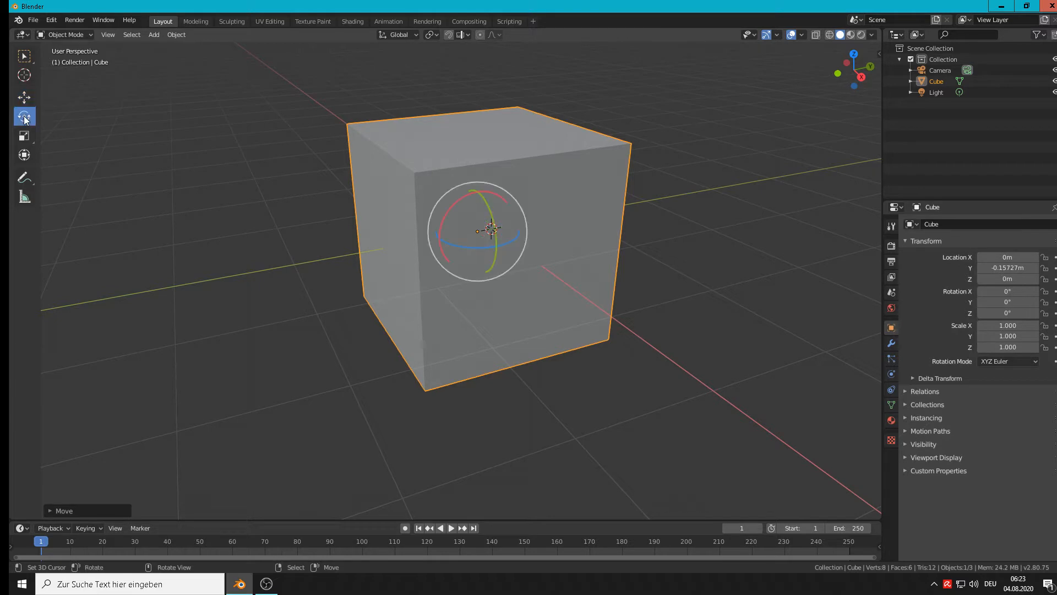
drag(456, 214, 584, 173)
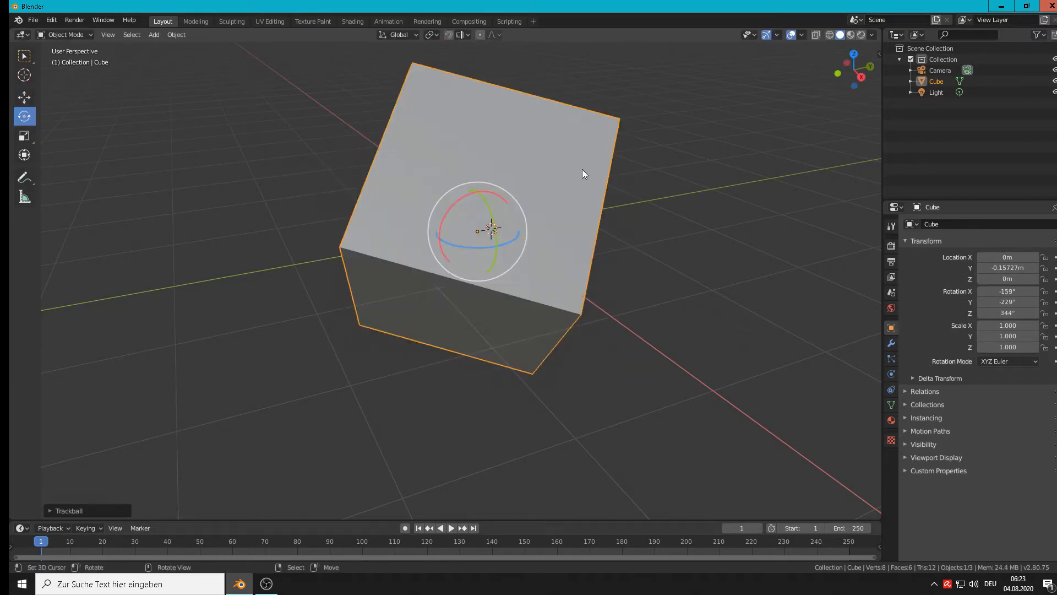
click(32, 138)
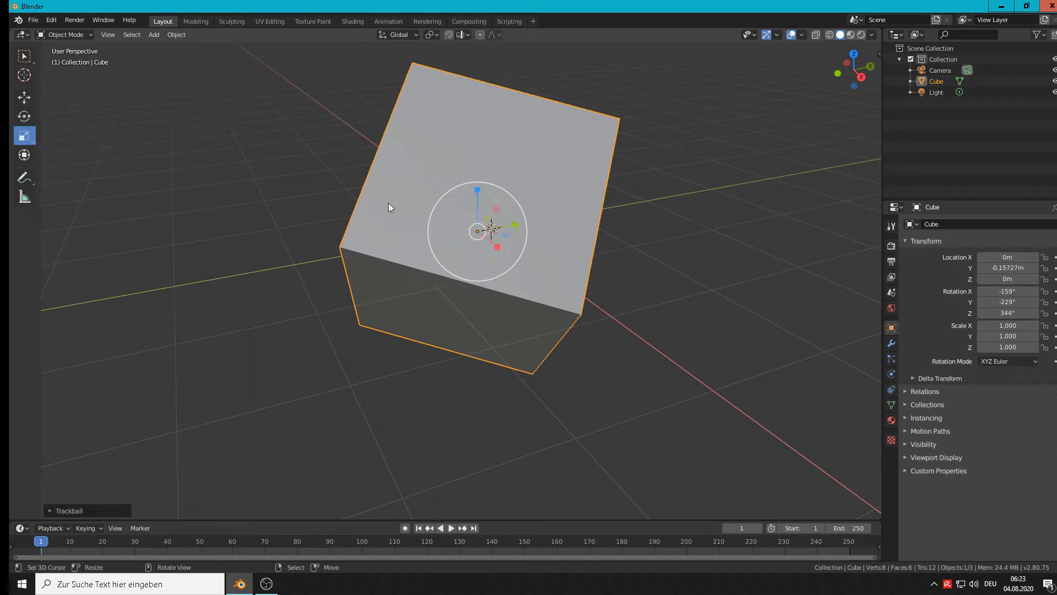
mouse_move(491, 248)
mouse_down()
mouse_move(526, 270)
mouse_move(462, 232)
mouse_move(489, 234)
mouse_up()
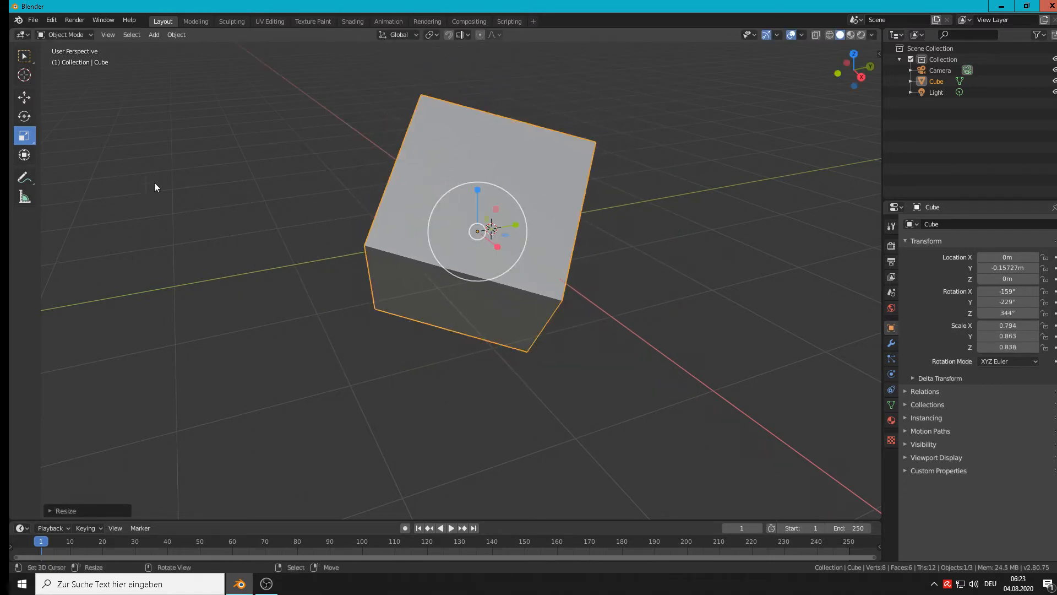
- With the combined Transform tool, move the cube to Y about -0.08 m and stretch its scale to about 1.84, 1.04, 1.66
click(20, 158)
mouse_move(529, 222)
mouse_down()
mouse_move(590, 206)
mouse_move(538, 221)
mouse_up()
drag(484, 199, 516, 138)
- Draw a wavy freehand annotation stroke running from beside the camera across the cube
scroll(523, 161, down, 5)
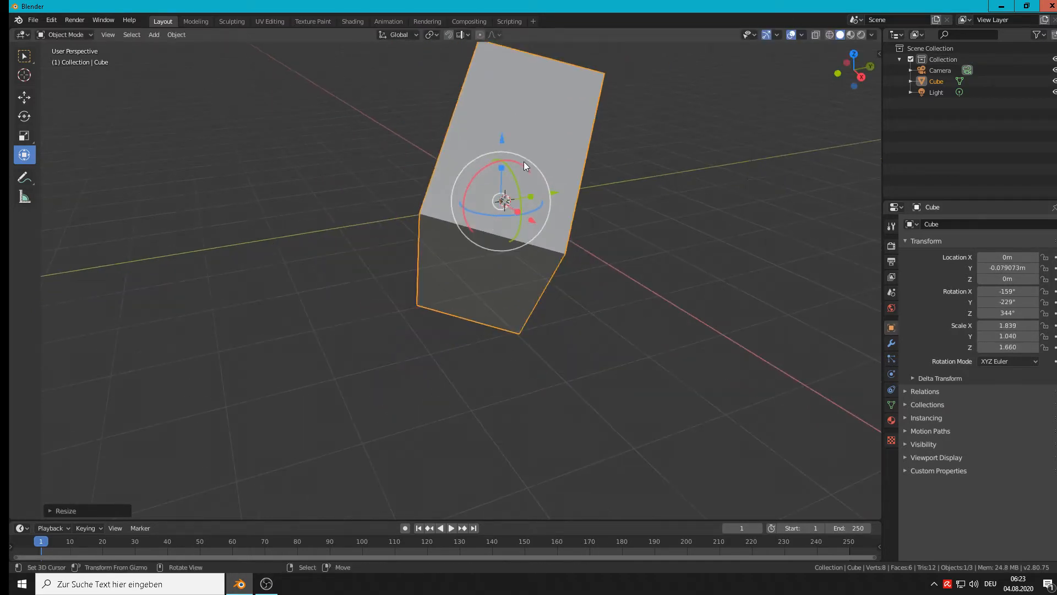
middle_drag(524, 161, 39, 106)
click(25, 178)
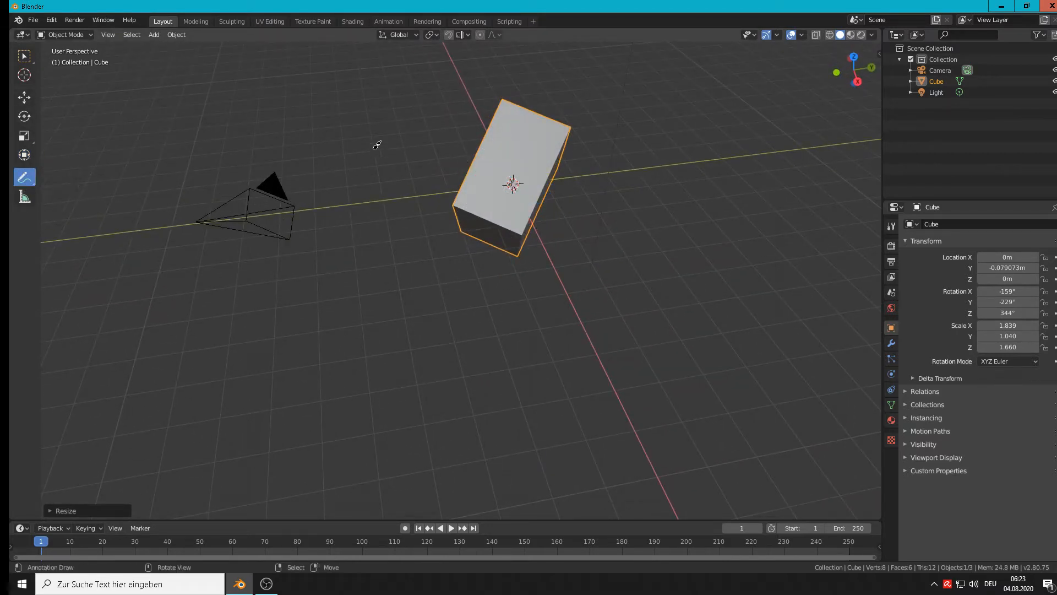
mouse_move(373, 150)
mouse_down()
mouse_move(391, 171)
mouse_move(556, 179)
mouse_move(588, 197)
mouse_up()
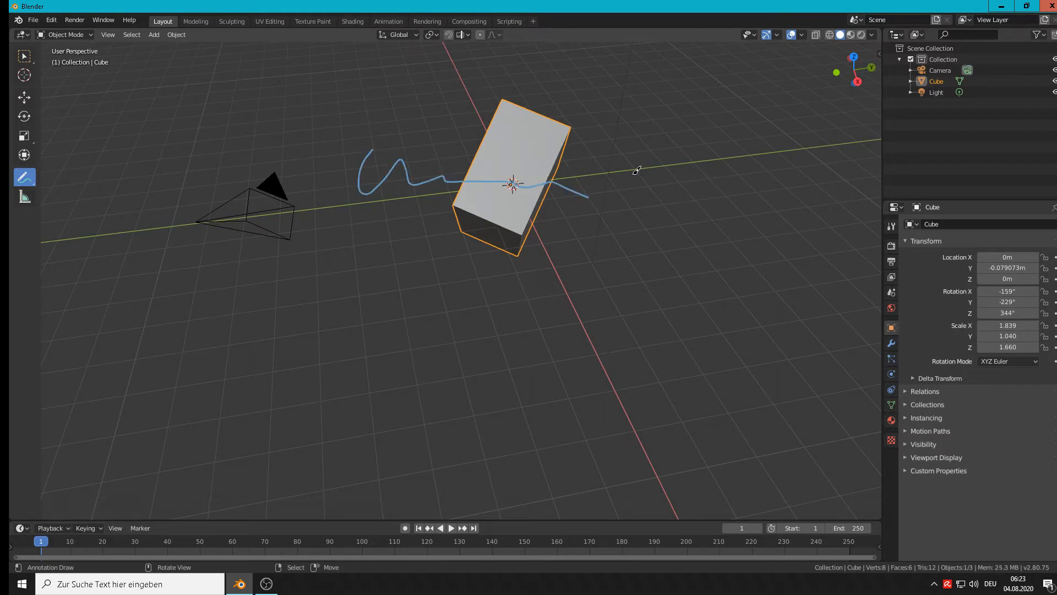
- Remove the freehand annotation stroke with the Annotate Eraser
click(31, 183)
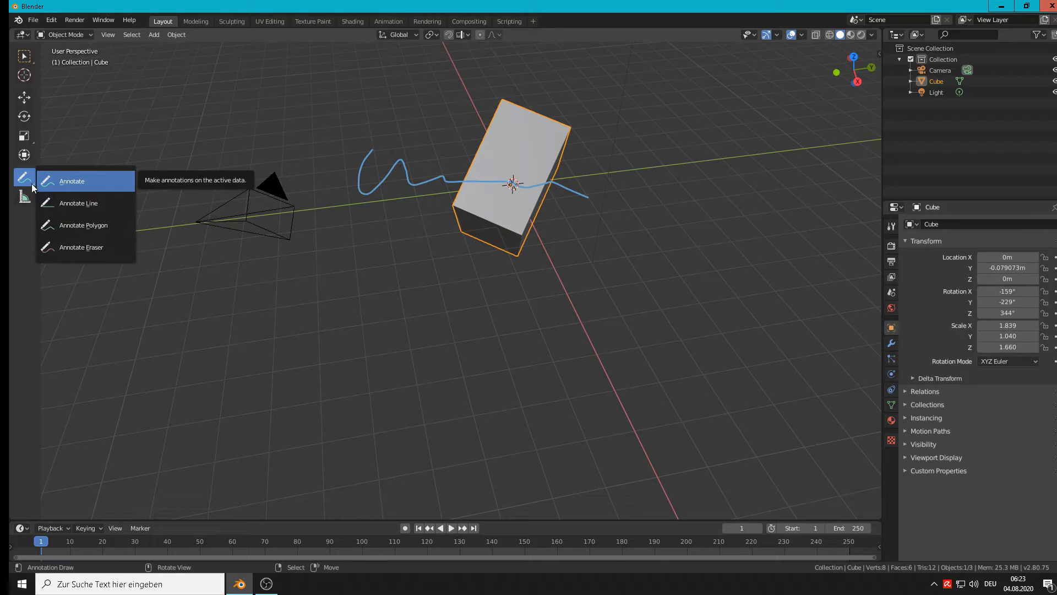
click(77, 252)
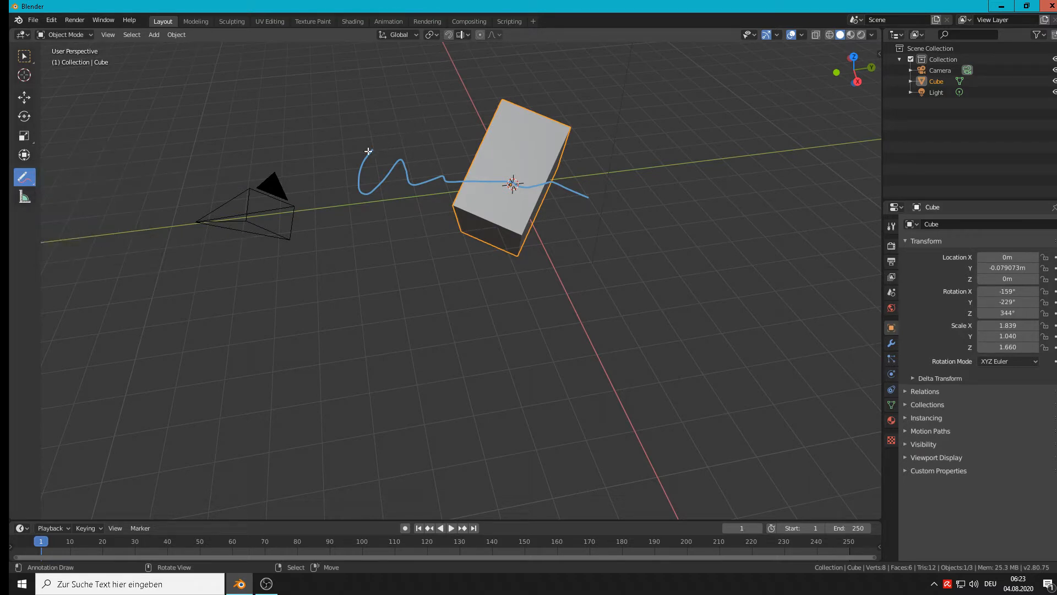
mouse_move(368, 151)
mouse_down()
mouse_move(374, 139)
mouse_move(421, 154)
mouse_move(435, 182)
mouse_move(513, 179)
mouse_up()
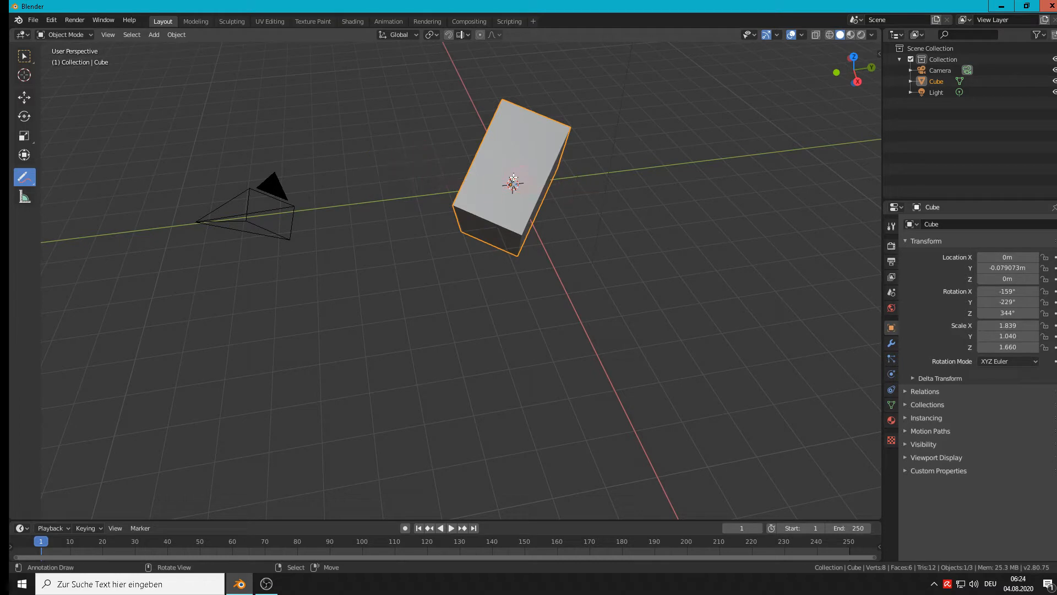
- Deselect everything and measure the long side of the cube's upper face with the Measure tool
key(alt+a)
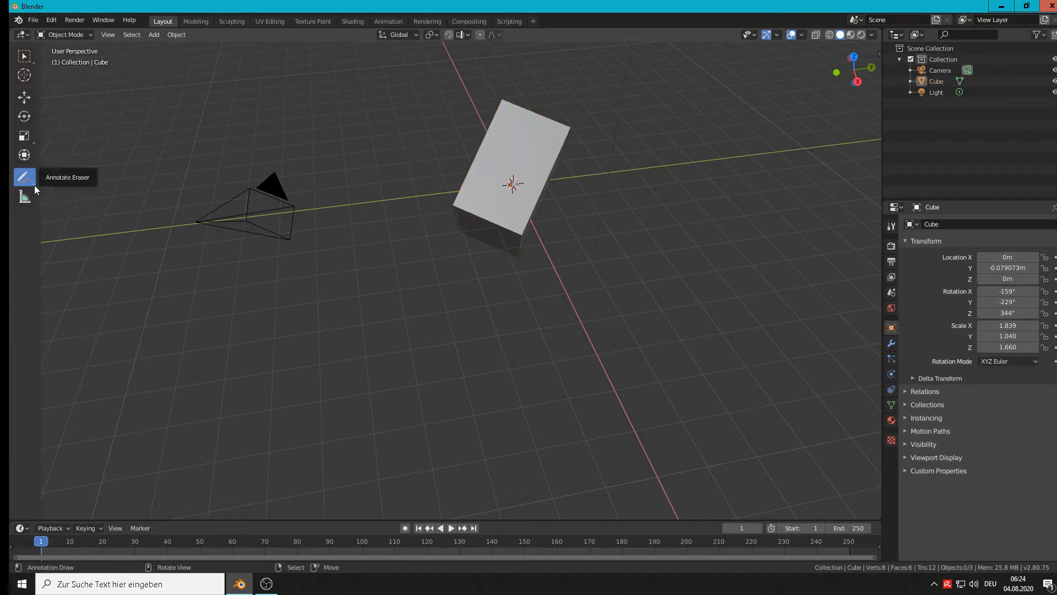
click(23, 137)
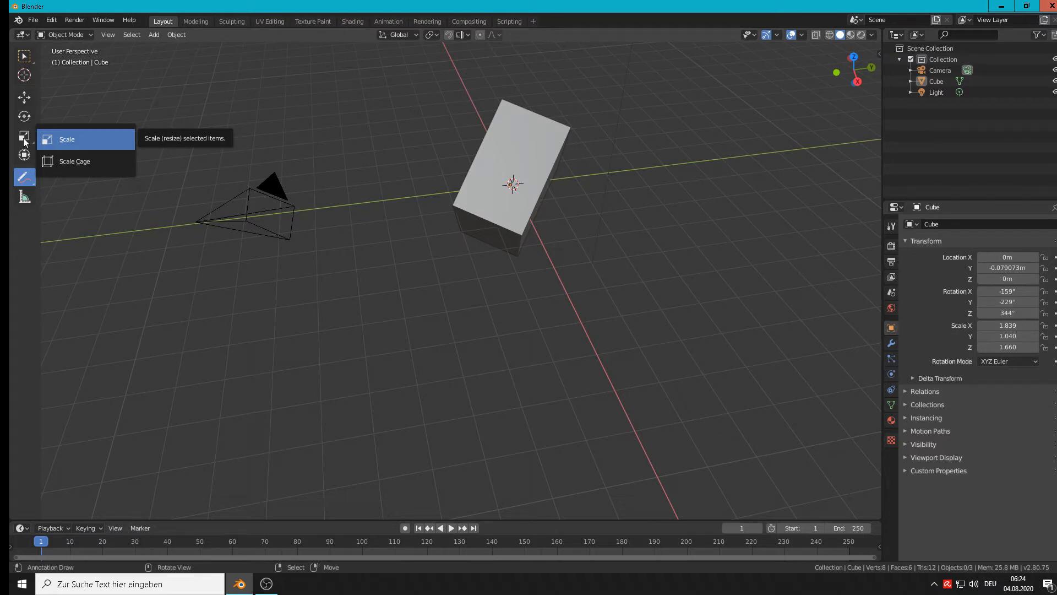
click(26, 186)
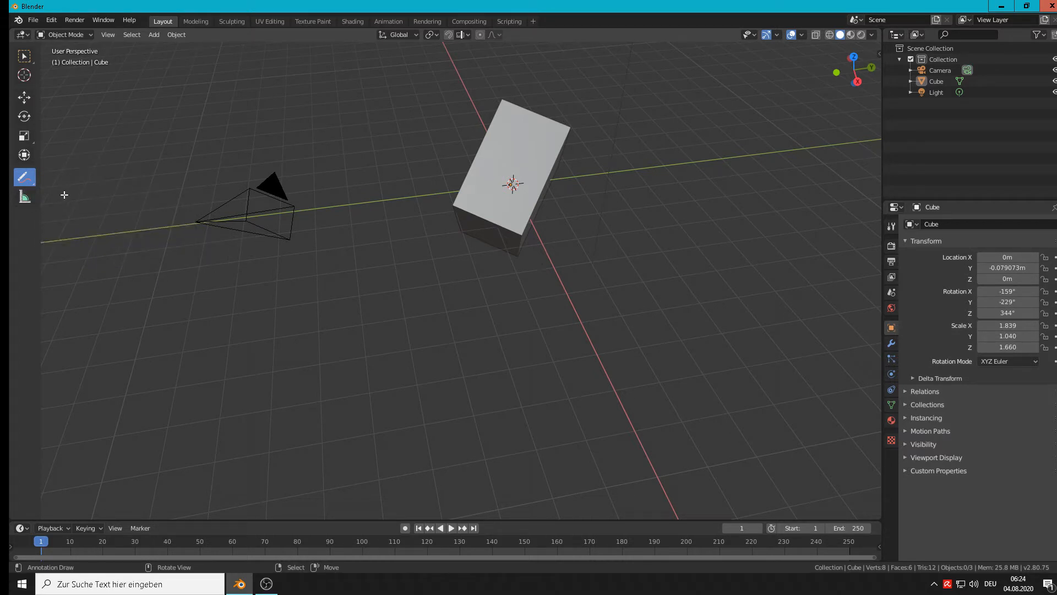
click(24, 197)
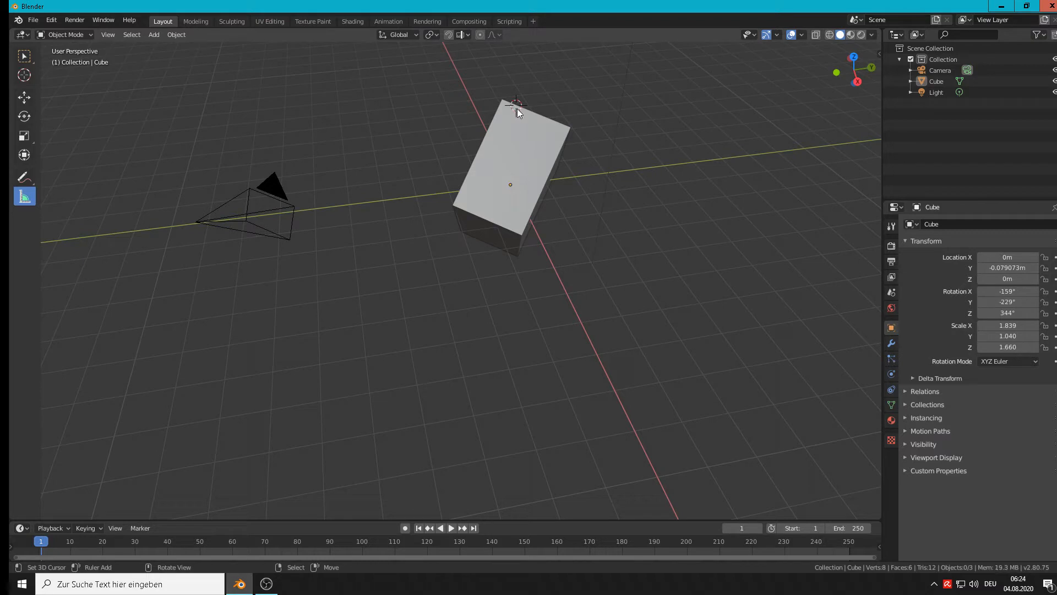
drag(517, 108, 468, 211)
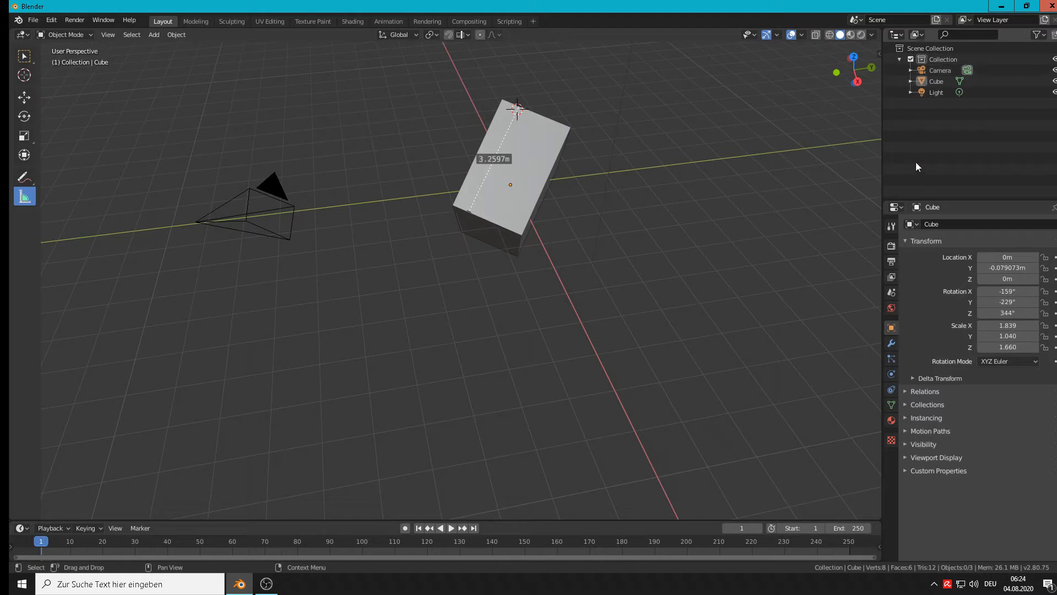
- Select the cube, the camera and the light one after another
click(936, 81)
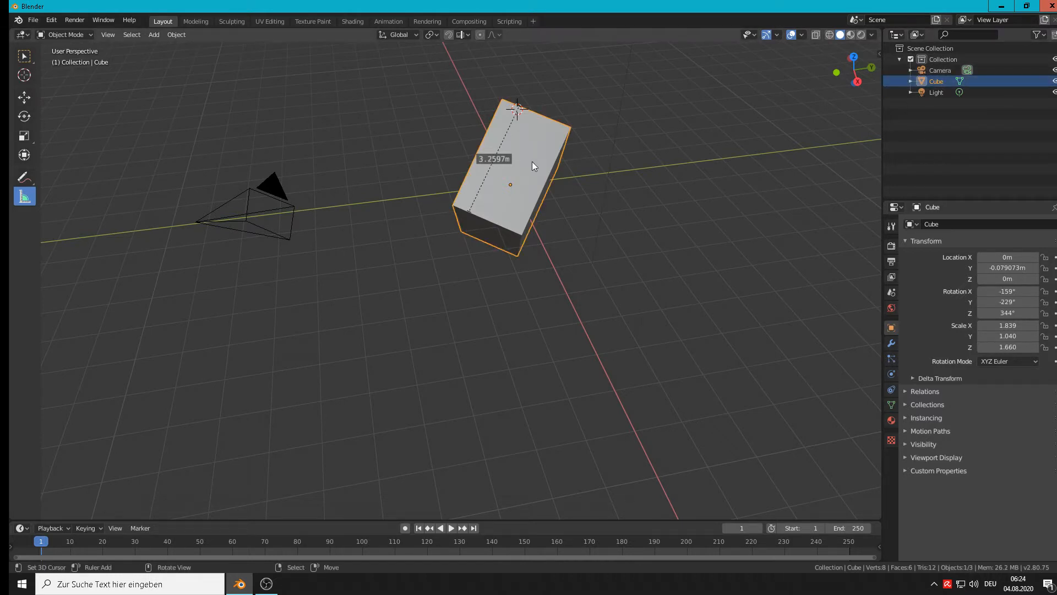
middle_drag(531, 160, 760, 182)
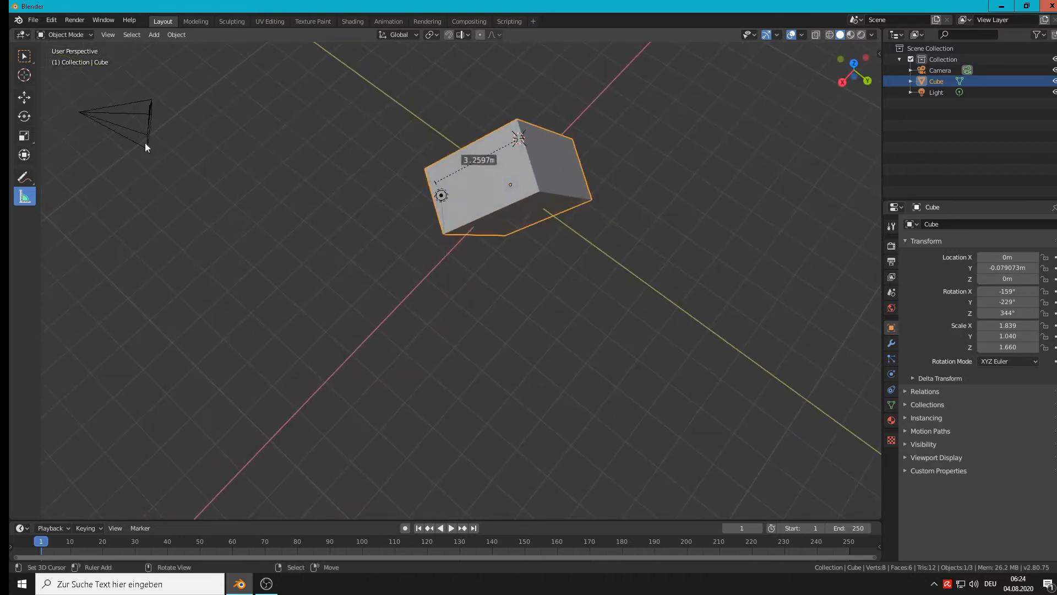
click(119, 132)
middle_drag(119, 132, 122, 130)
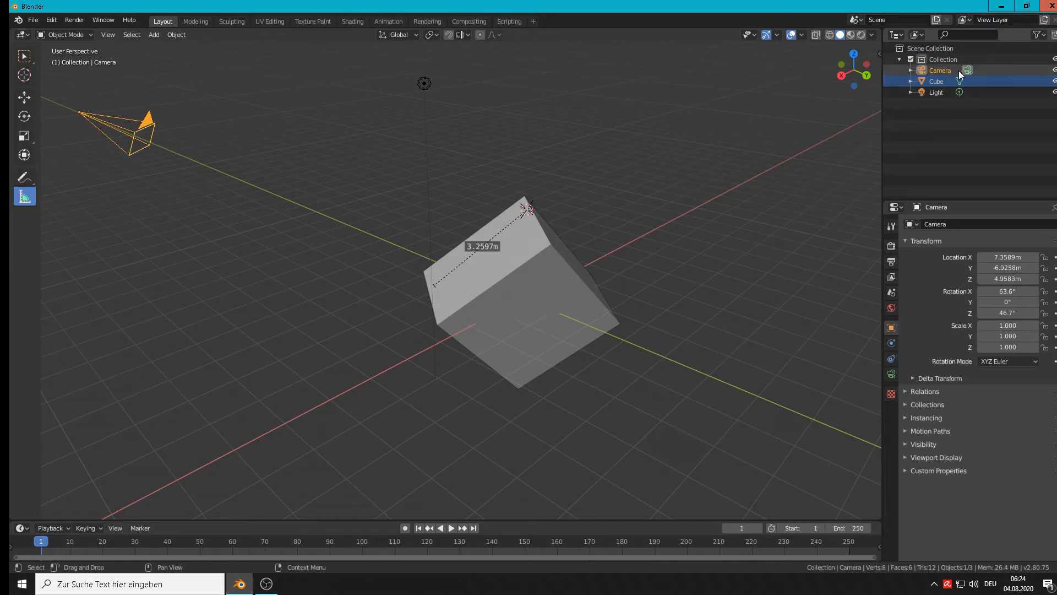
click(425, 84)
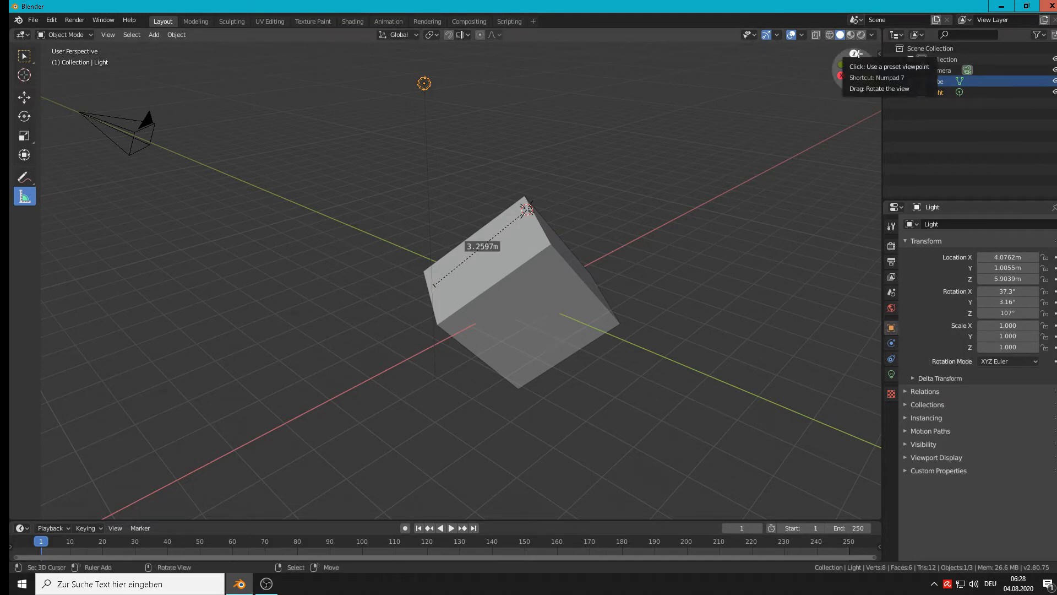
- Activate the Move tool, select the cube and hide it from the viewport
scroll(591, 358, down, 7)
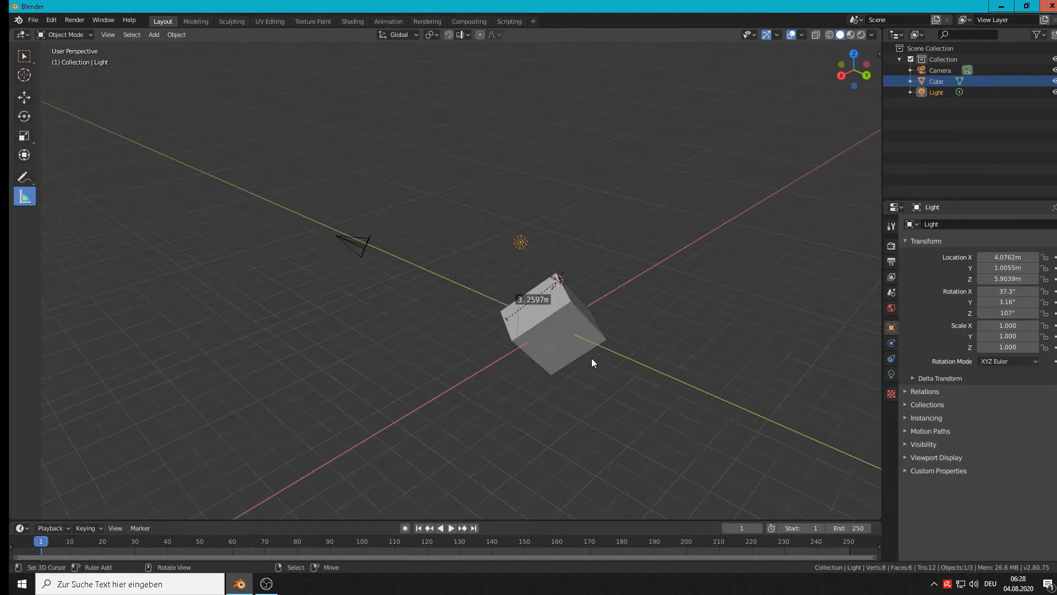
mouse_move(618, 381)
middle_down()
mouse_move(603, 345)
mouse_move(577, 323)
mouse_move(579, 355)
mouse_move(607, 361)
mouse_move(602, 372)
middle_up()
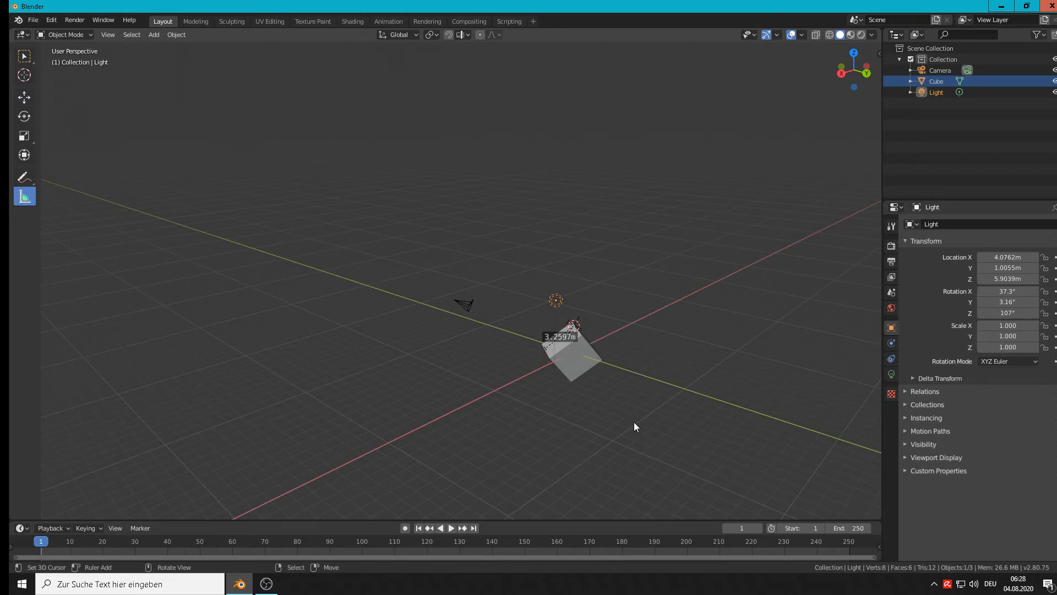
middle_drag(689, 323, 672, 295)
scroll(664, 375, up, 7)
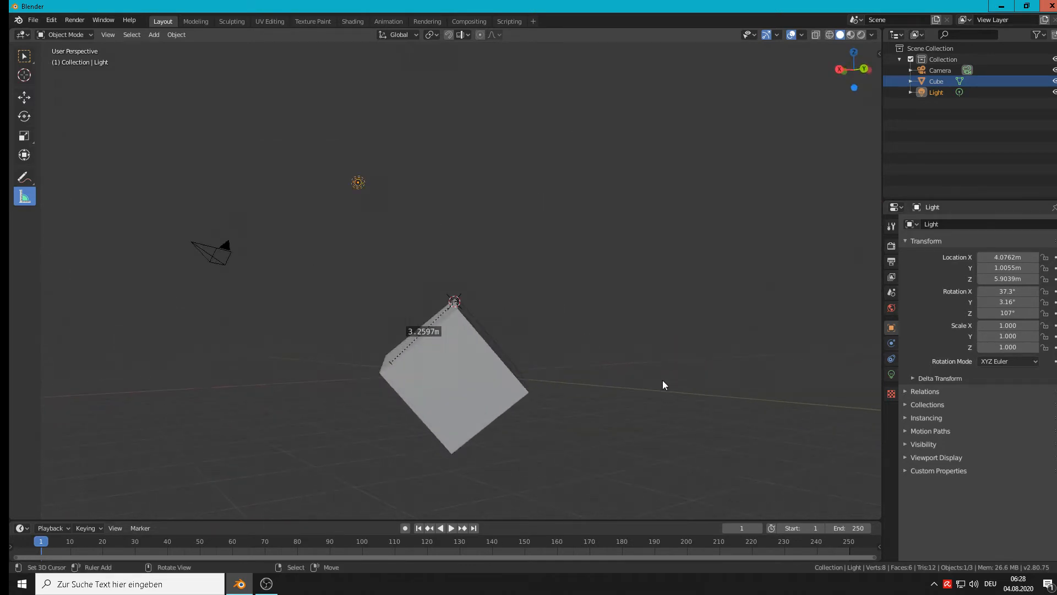
middle_drag(572, 375, 596, 418)
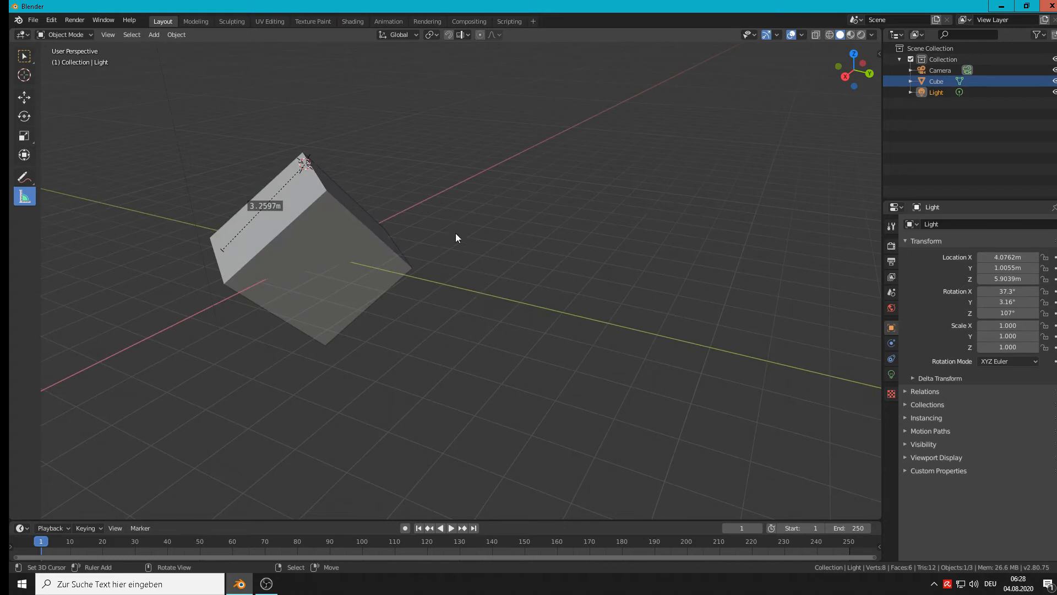
click(23, 96)
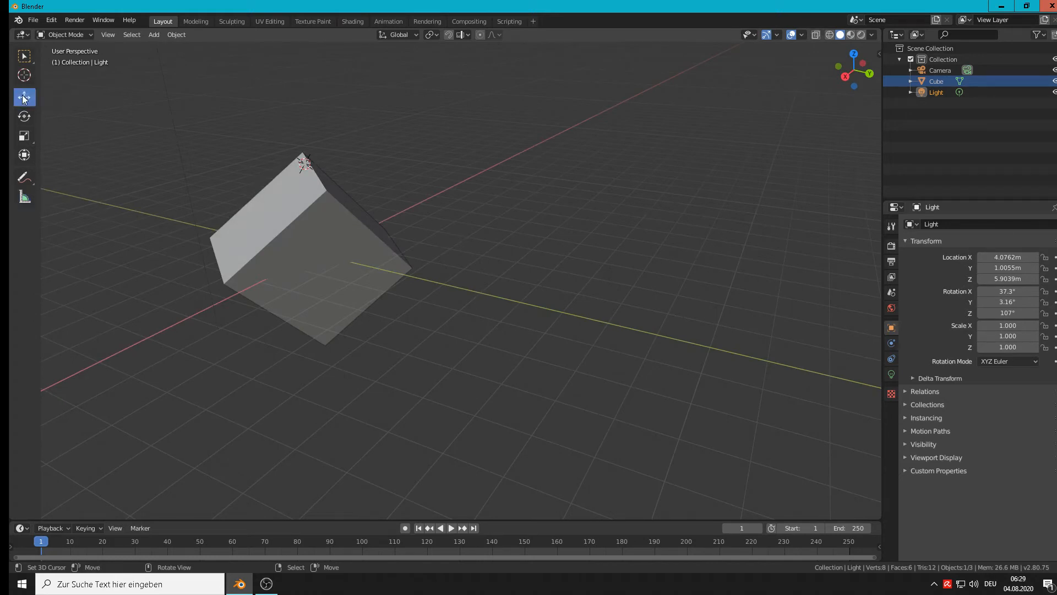
click(300, 208)
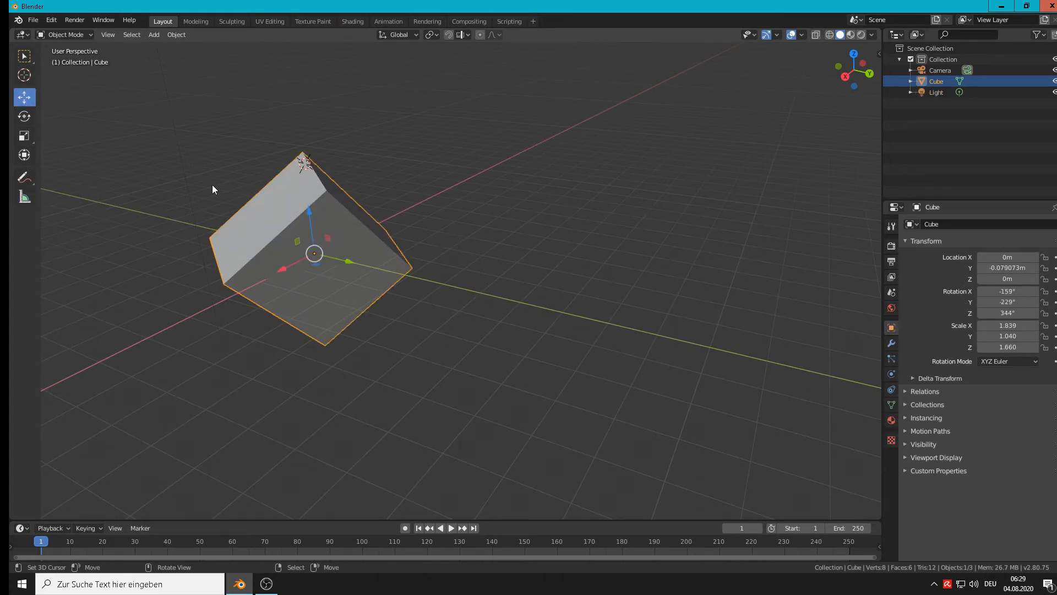
middle_drag(212, 189, 343, 188)
scroll(332, 272, up, 3)
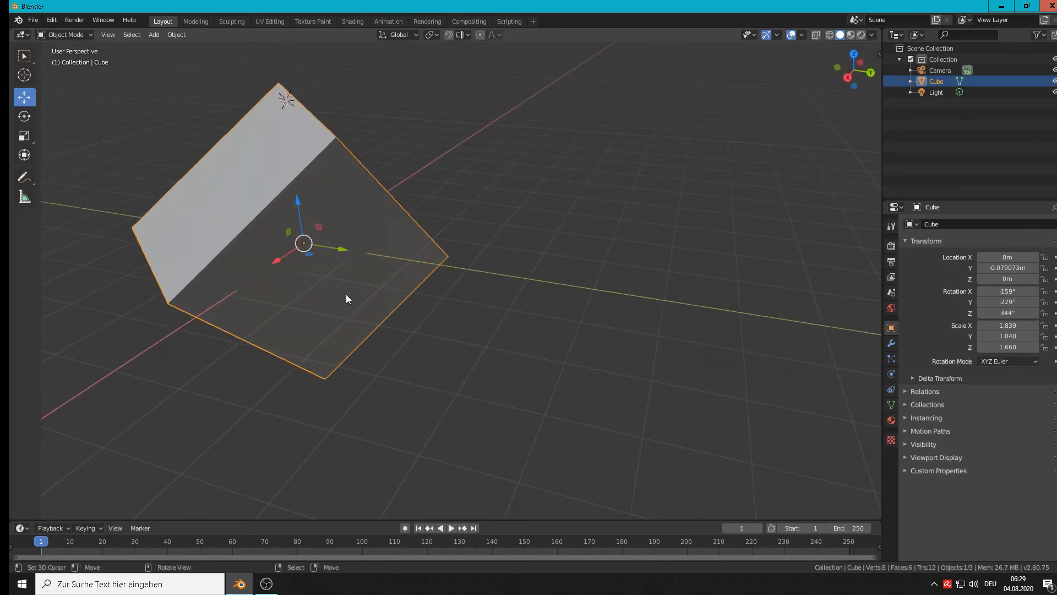
key(Delete)
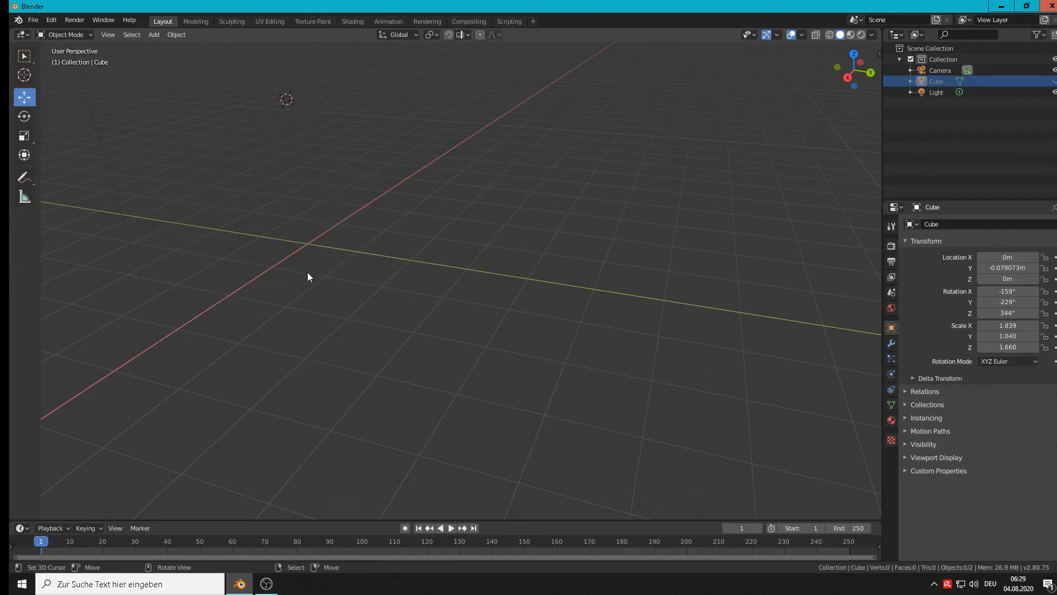
- Unhide the cube and move it along the Y axis to about 3.73 m
key(ctrl+h)
key(alt+h)
drag(347, 249, 540, 290)
middle_drag(565, 292, 533, 290)
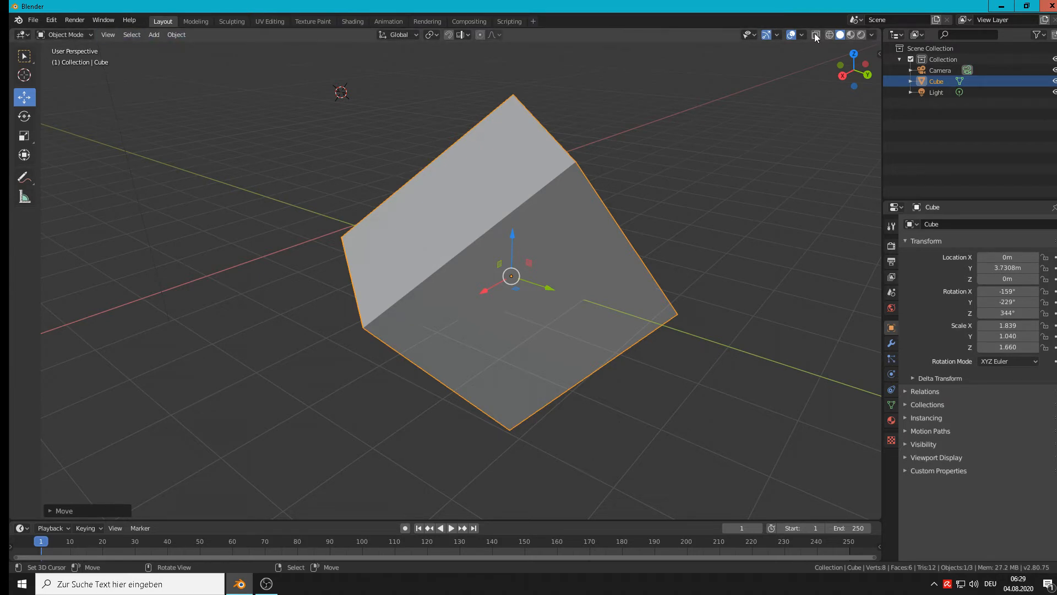
- Rename the cube object as rectangle
double_click(936, 82)
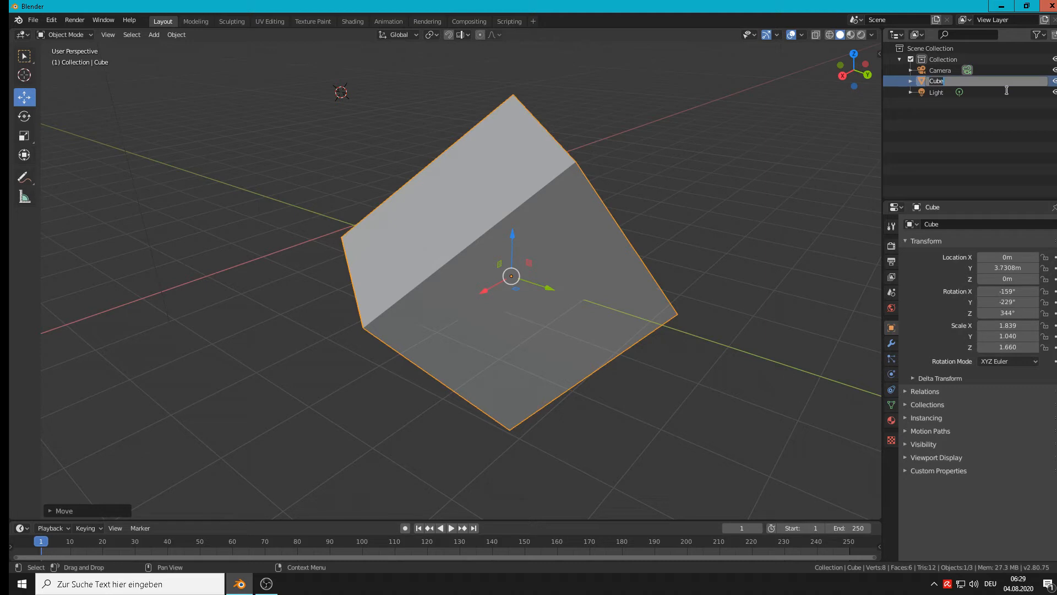
text(rectangle)
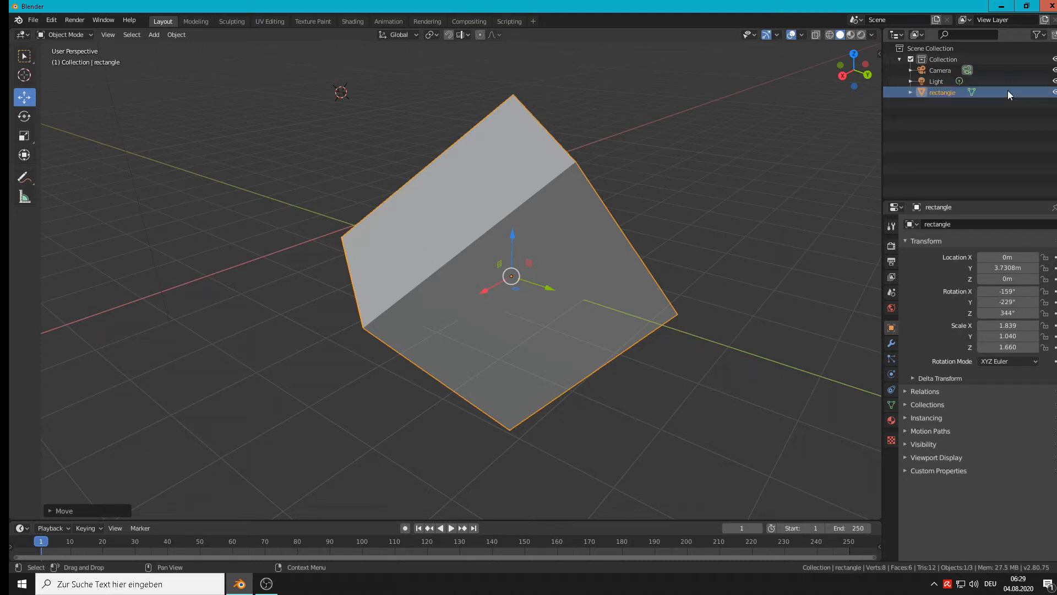
key(Return)
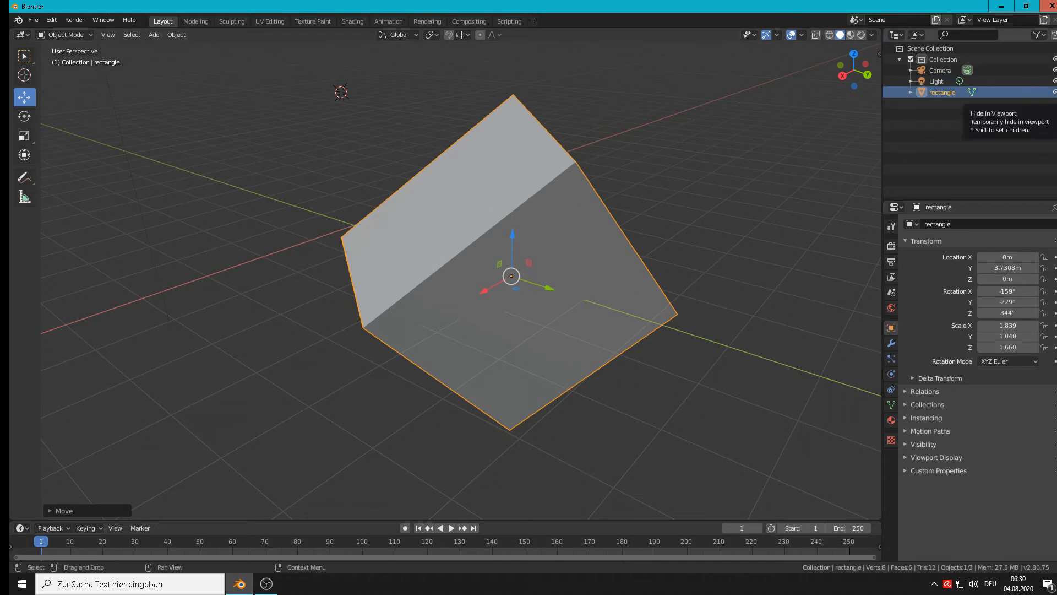
- Toggle the rectangle object's viewport visibility off, on and off again so it ends up hidden
click(1053, 92)
click(1054, 92)
click(1053, 92)
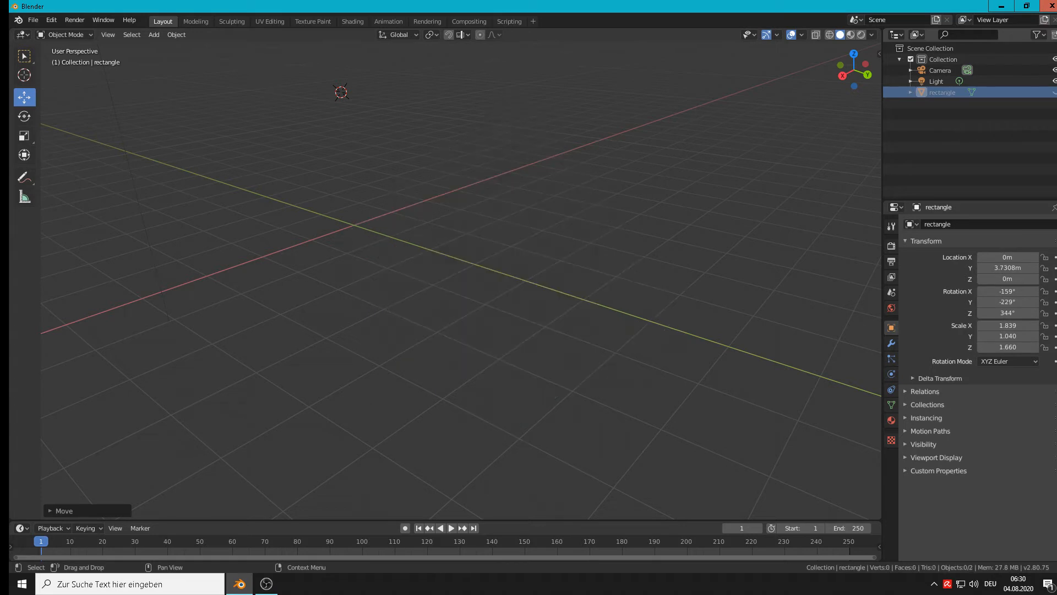
- Unhide the rectangle object and expand its outliner hierarchy down to the Cube mesh's Material, selecting that material
click(1054, 92)
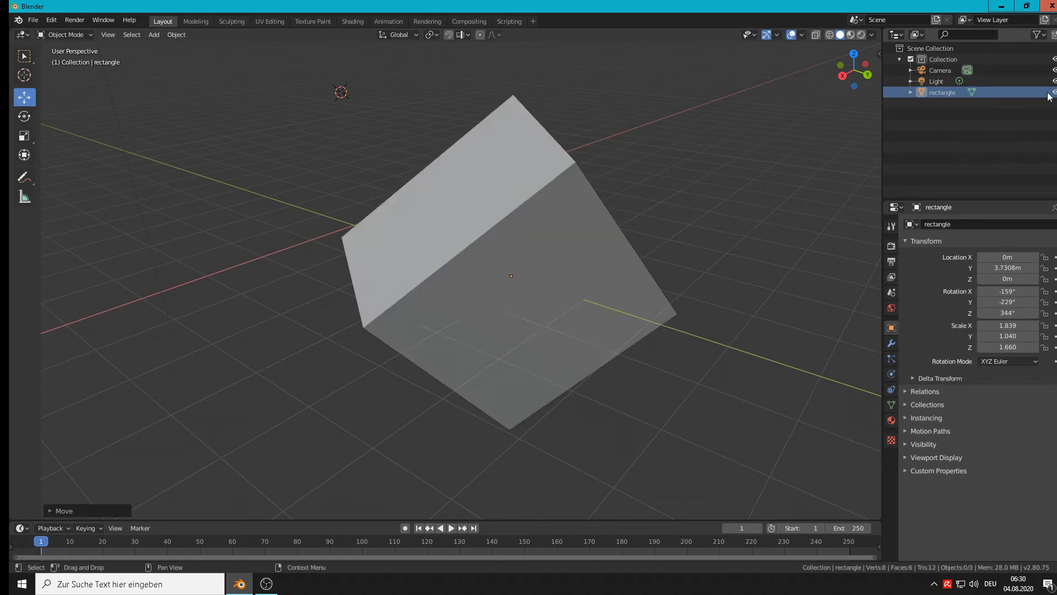
click(910, 93)
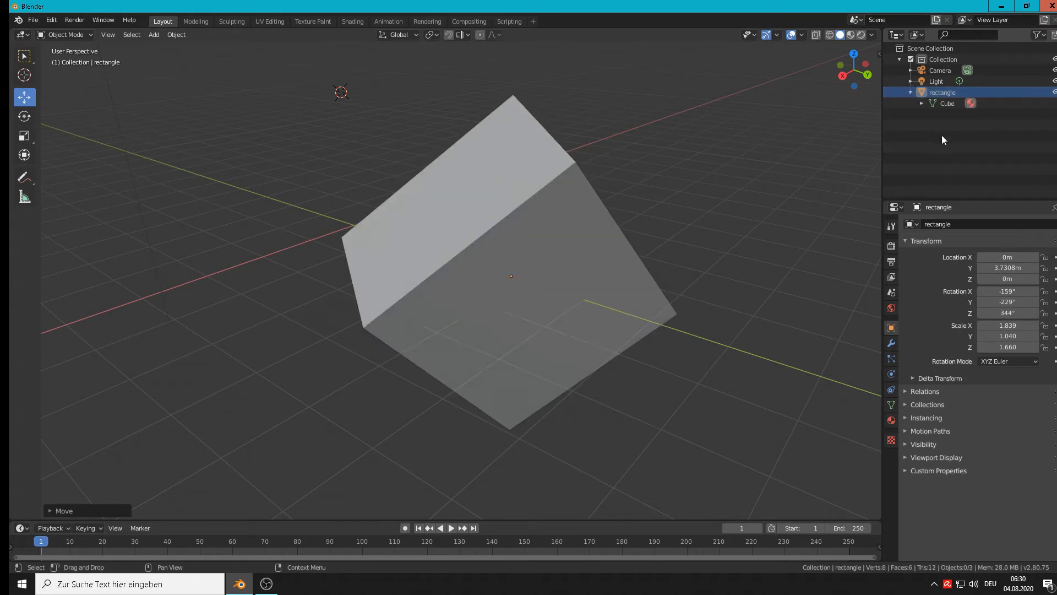
click(923, 104)
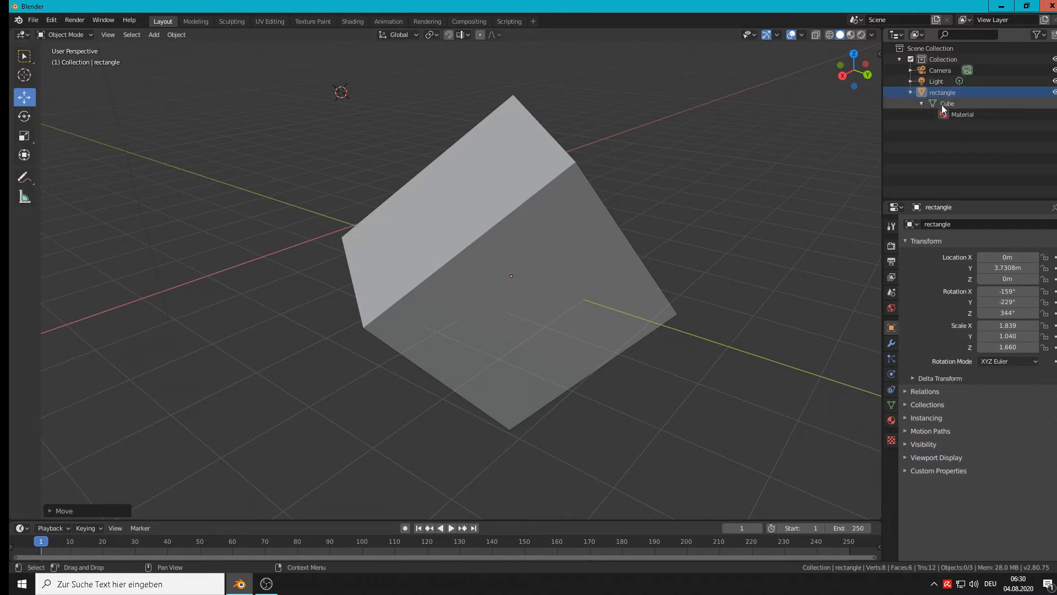
click(955, 114)
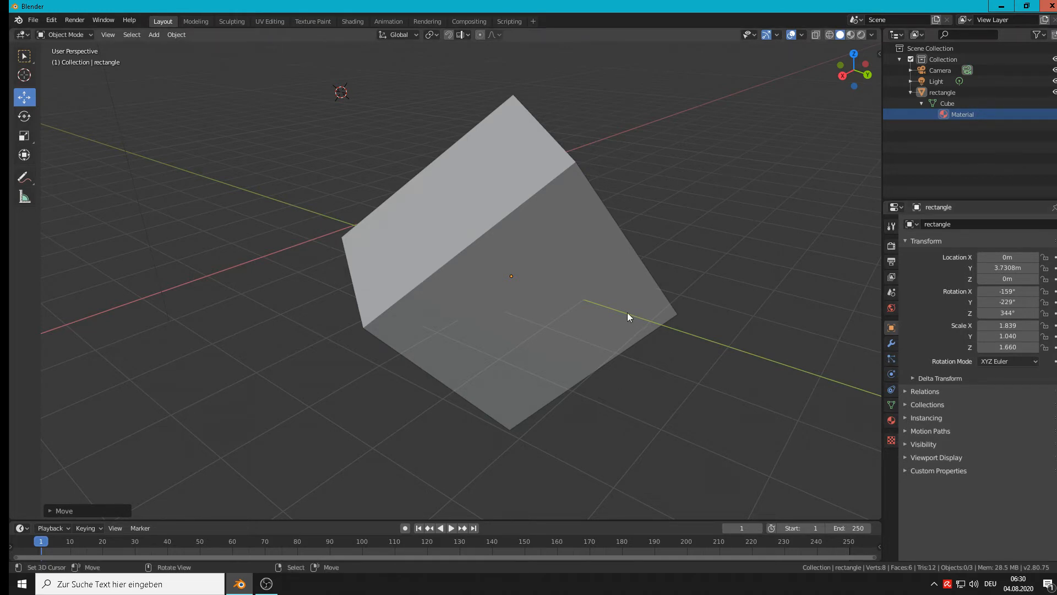
- Select the rectangle object in the viewport and look over the commands available for objects
click(487, 238)
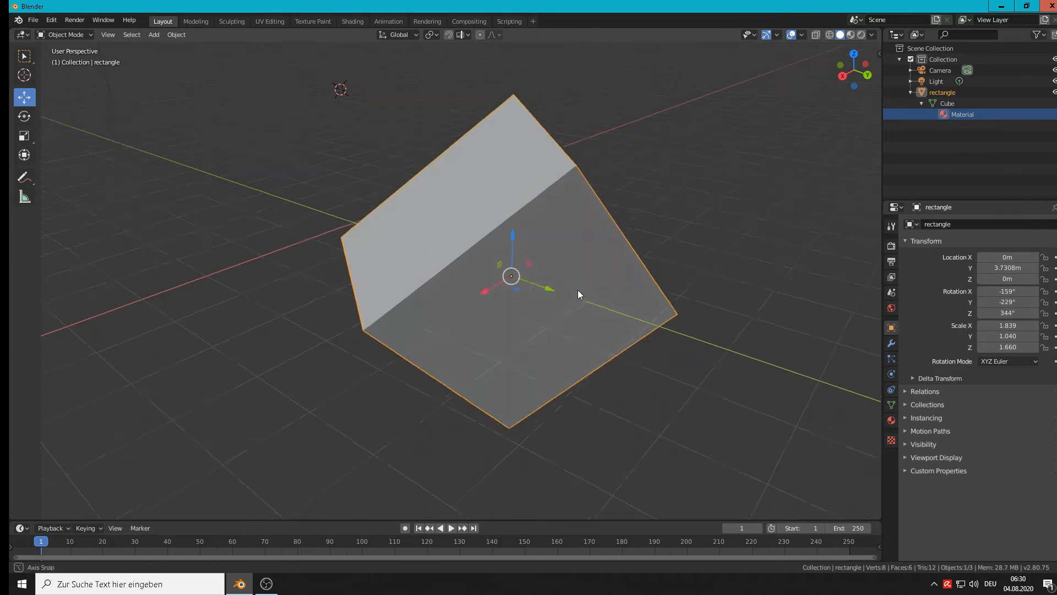
mouse_move(578, 293)
middle_down()
mouse_move(600, 293)
mouse_move(578, 287)
middle_up()
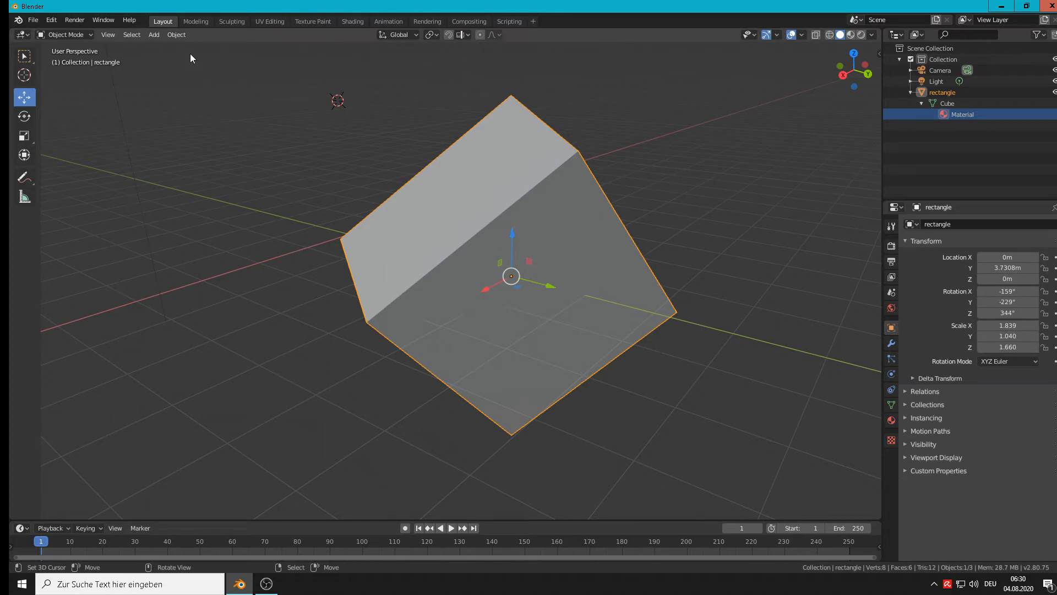
click(177, 35)
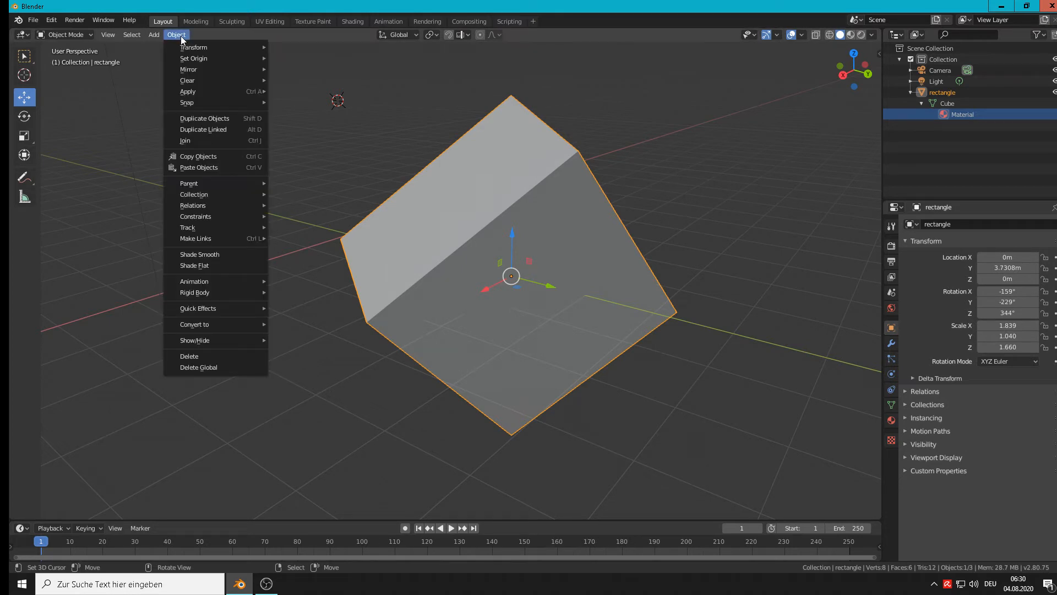
mouse_move(143, 34)
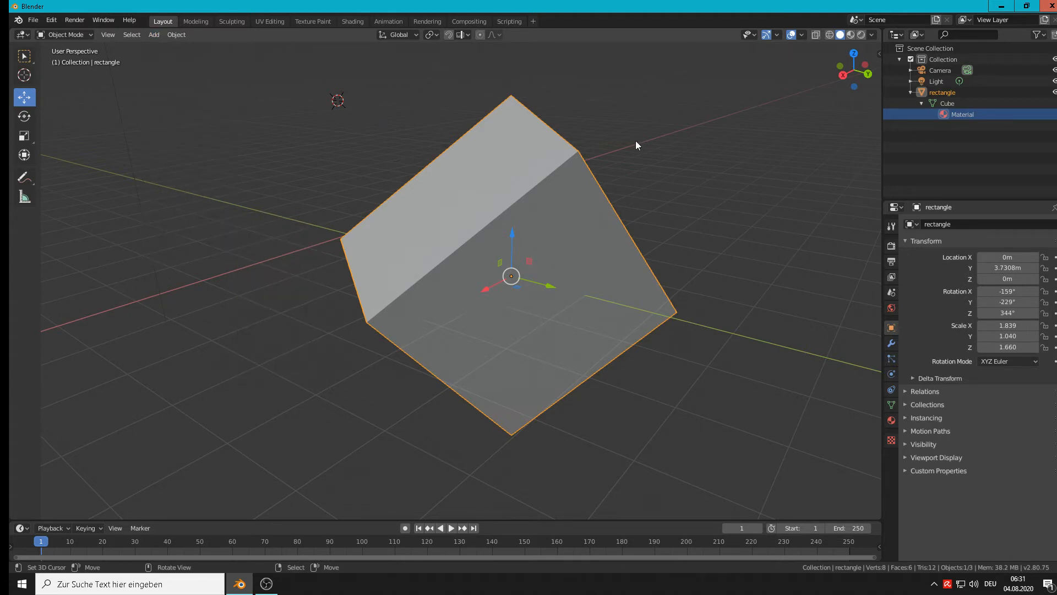
- Place the 3D cursor in the empty space beside the object and move the rectangle to about X -0.675 m, Y 1.366 m
click(724, 243)
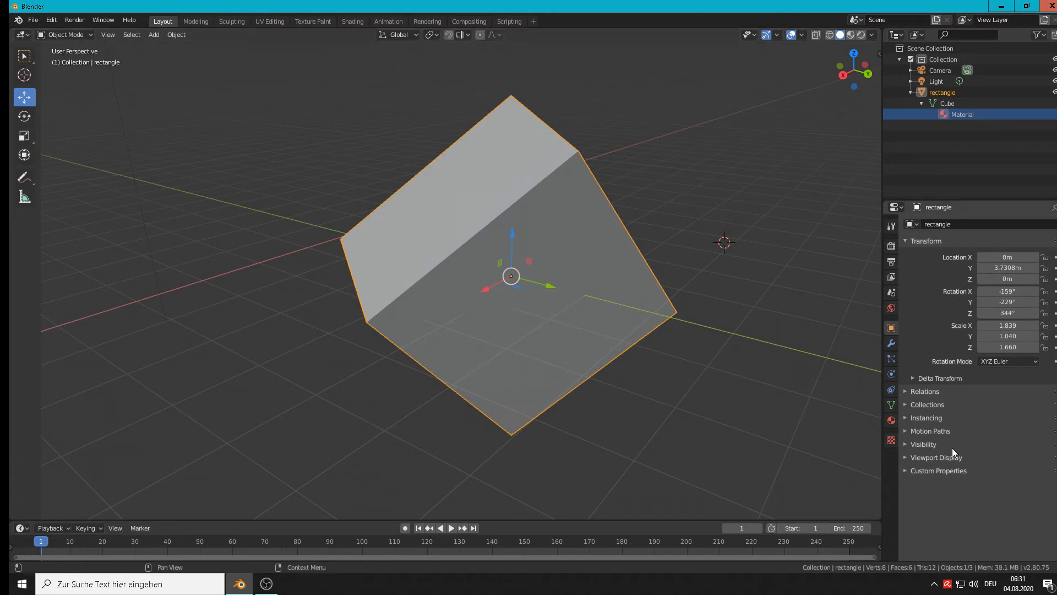
drag(549, 286, 421, 247)
click(399, 250)
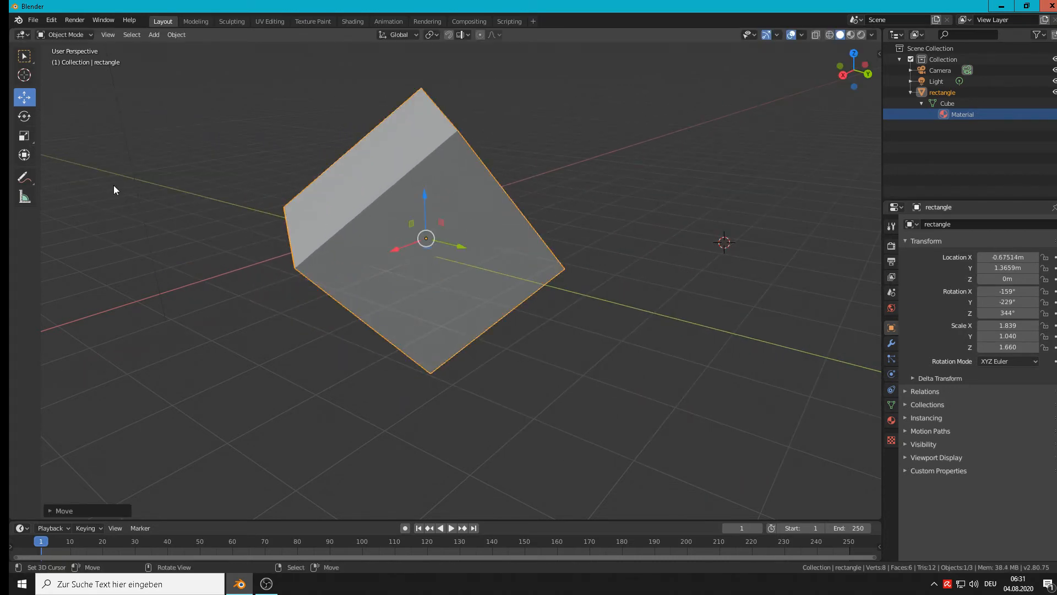
- Scale the rectangle object down to about 0.403 × 0.228 × 0.364 and rotate it freely to about -344°, -209°, 455°
key(s)
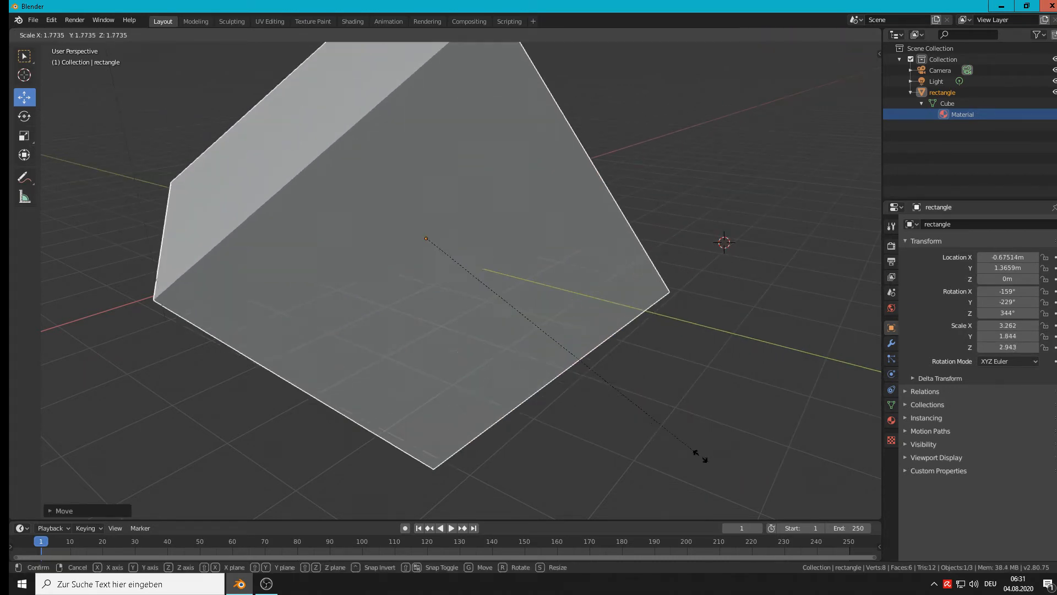
click(483, 298)
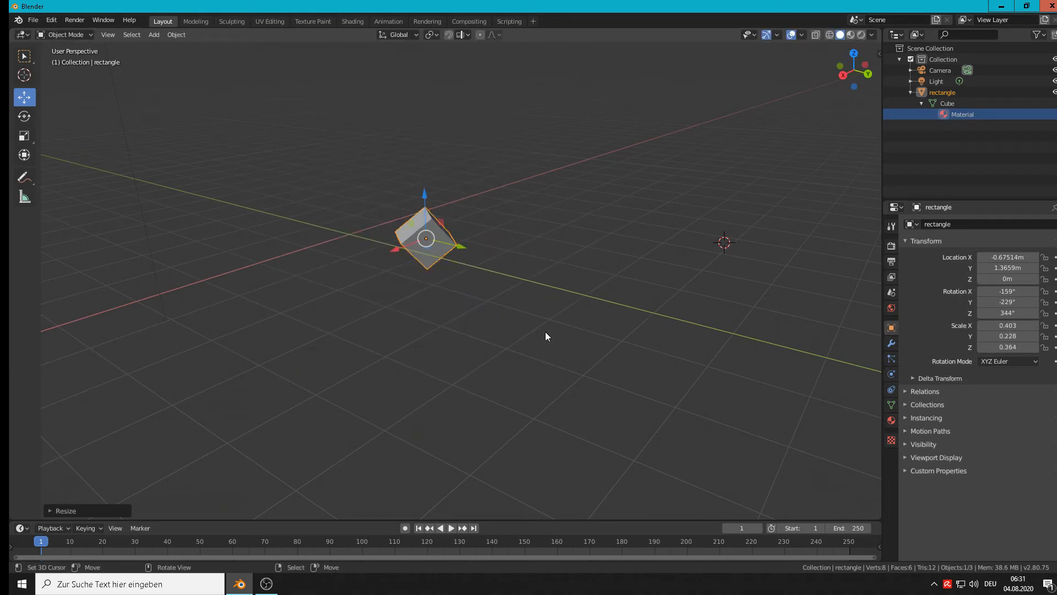
key(r)
click(471, 265)
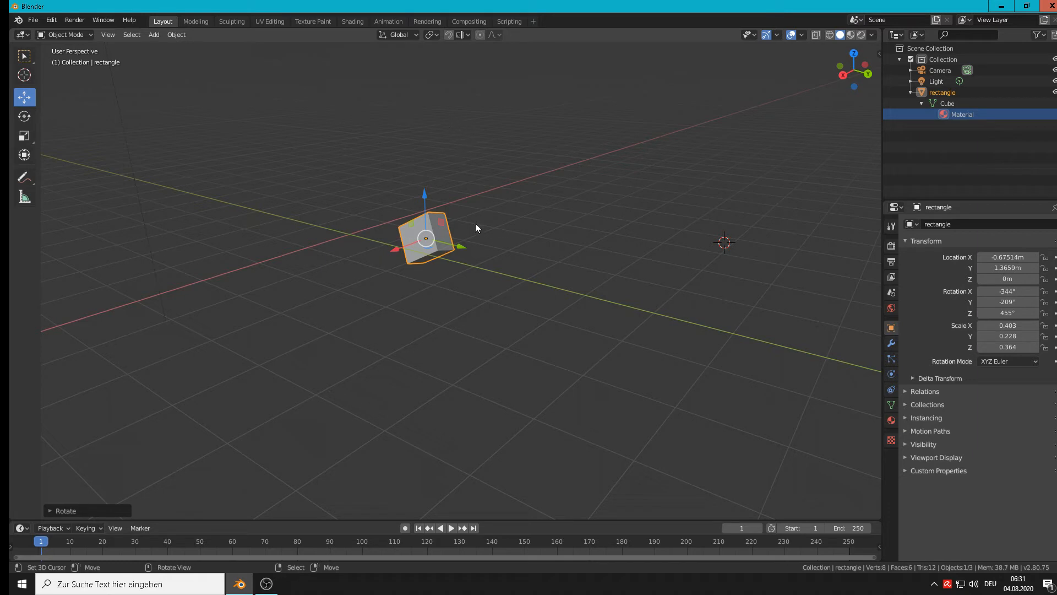
- Switch the rectangle object to Edit Mode, inspect its mesh from another angle and return to Object Mode
scroll(447, 256, up, 8)
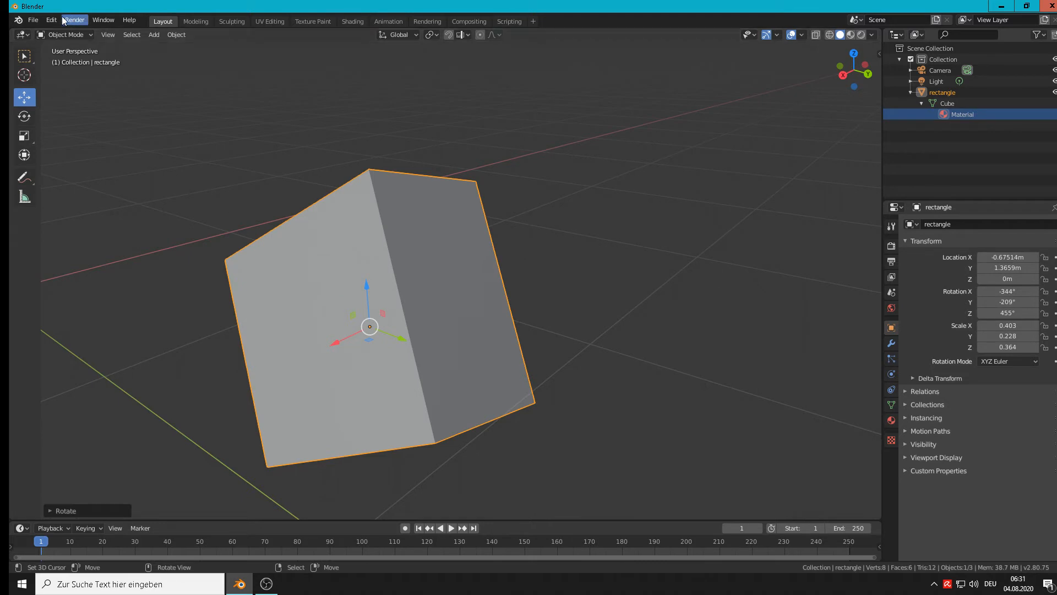
click(65, 35)
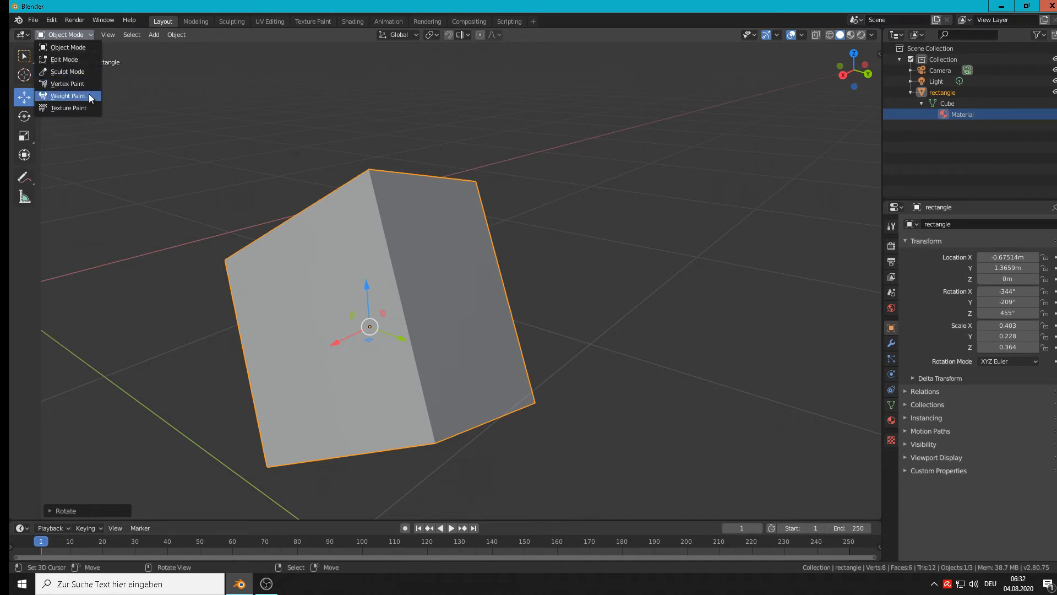
click(78, 61)
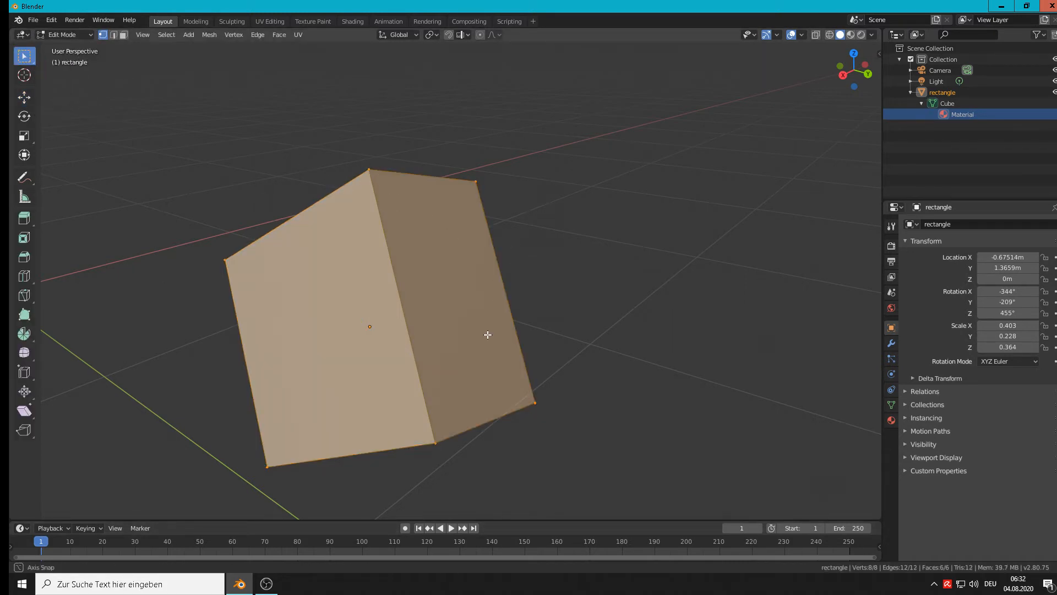
middle_drag(487, 333, 512, 364)
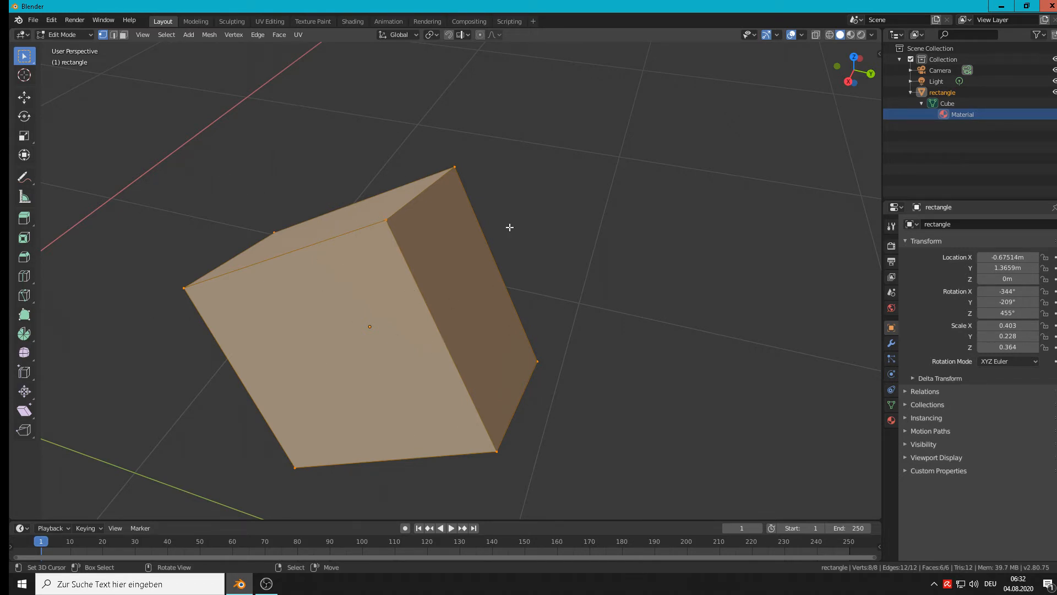
click(71, 34)
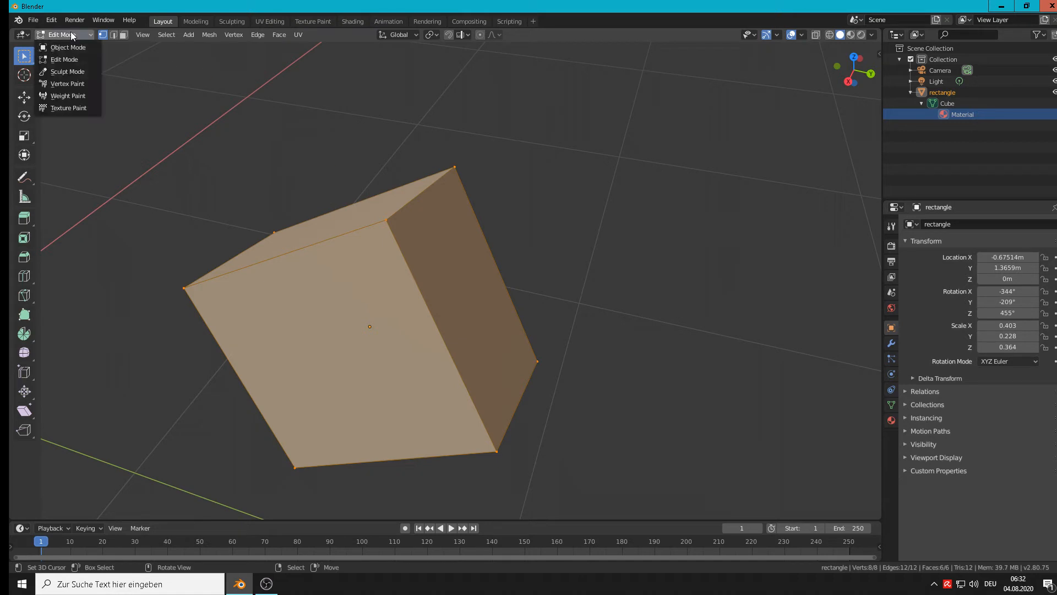
click(58, 47)
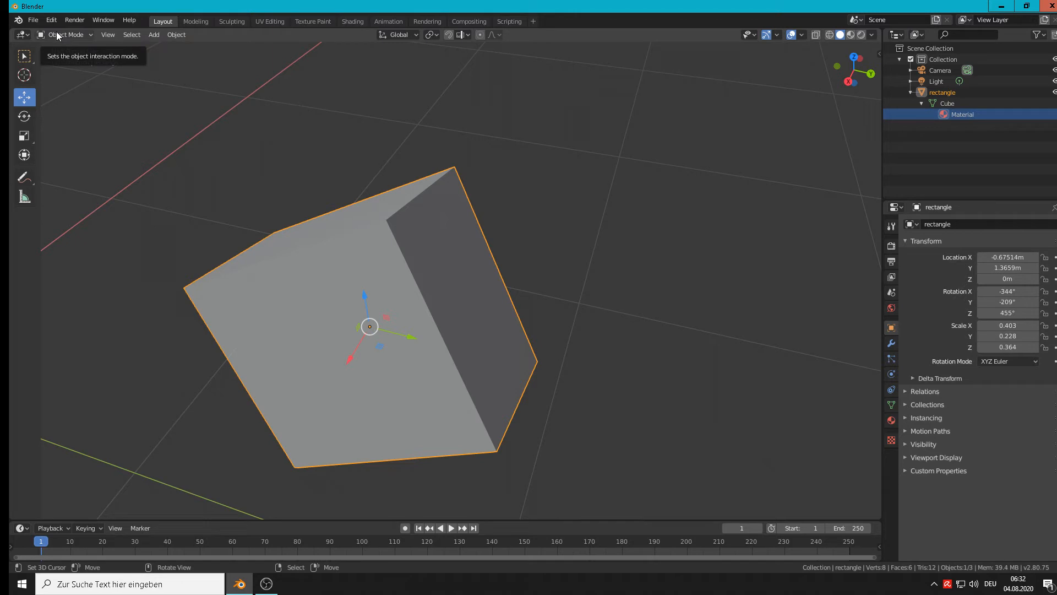
- Place the 3D cursor in the empty space near the rectangle object, deselecting the object, and reselect it
scroll(480, 279, down, 2)
scroll(480, 279, down, 2)
middle_drag(480, 278, 487, 345)
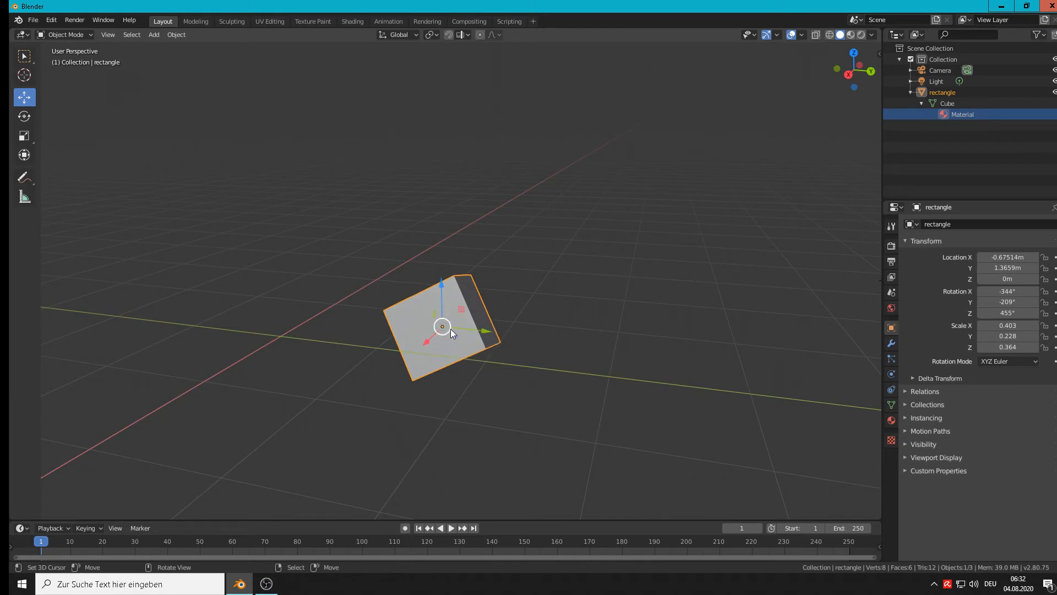
click(578, 317)
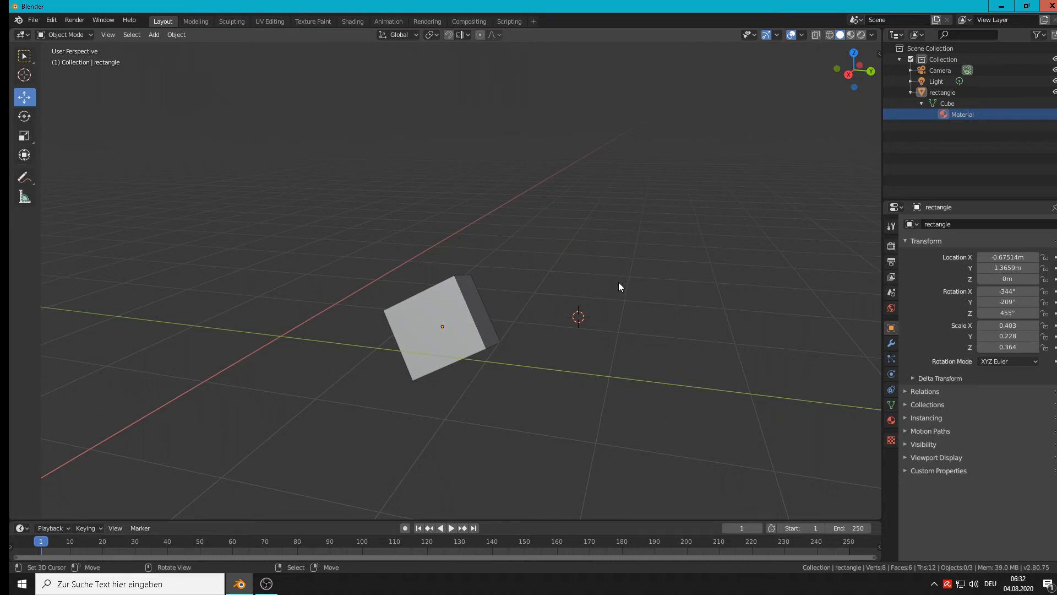
click(428, 326)
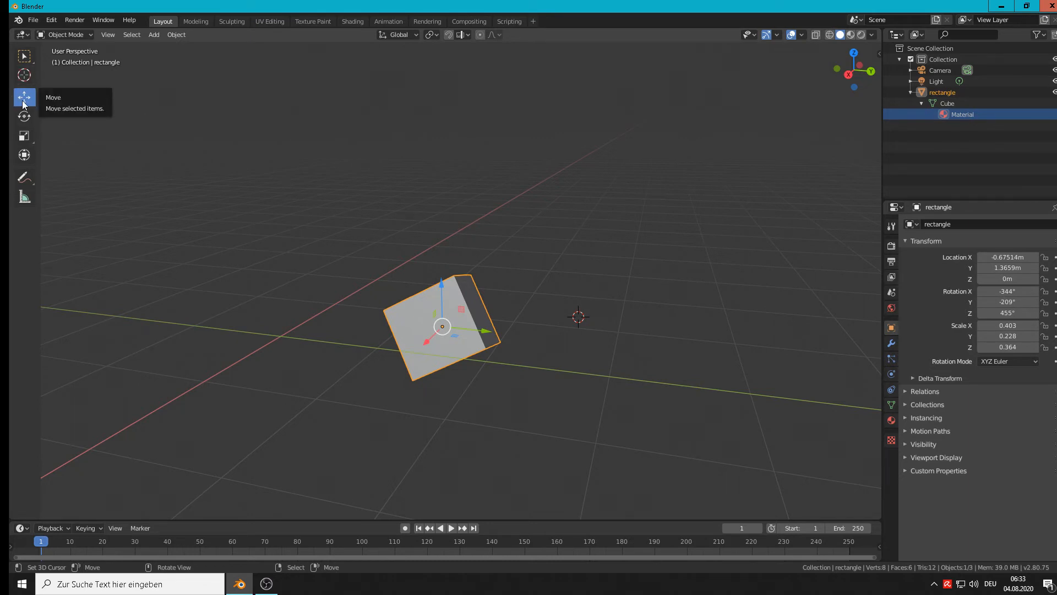
- Try the Cursor, Rotate and Transform tools on the selected rectangle and switch back to the Move tool
click(23, 75)
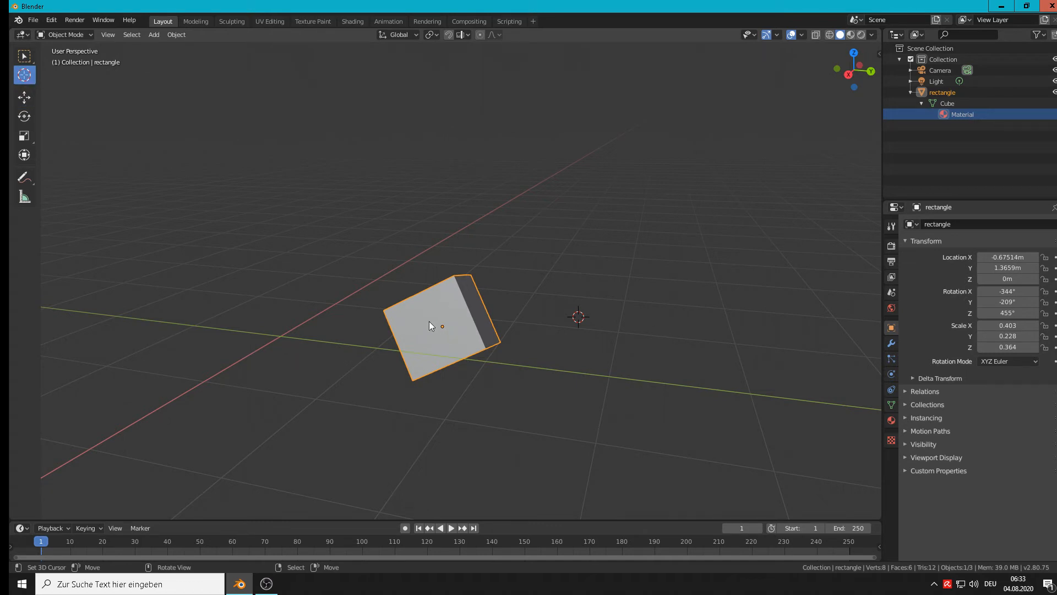
click(24, 117)
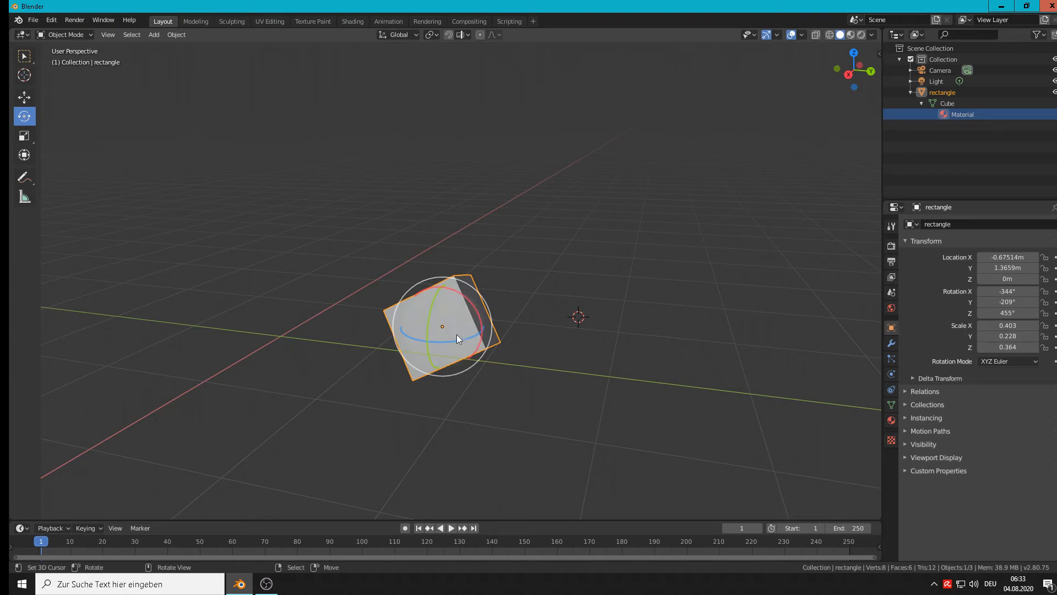
click(24, 155)
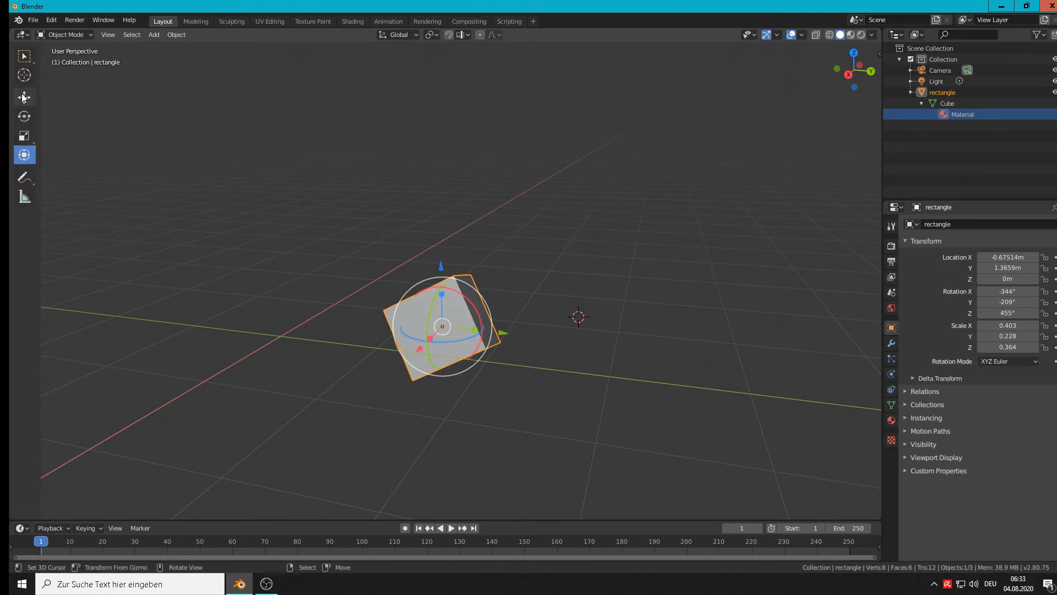
click(24, 99)
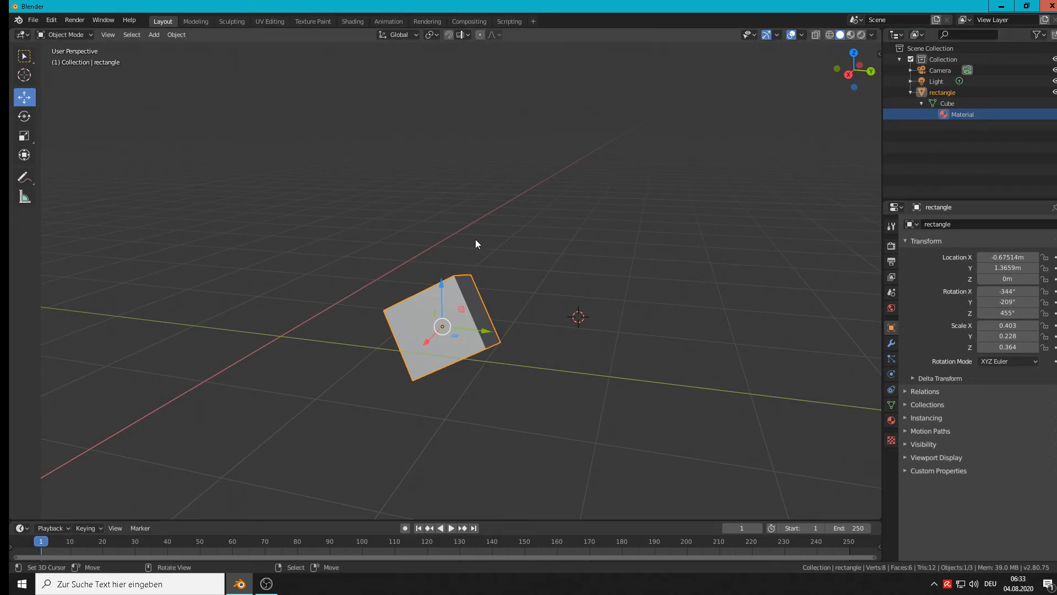
- Try a free rotation of the rectangle object, and scale it down to about 0.370 × 0.209 × 0.334
key(r)
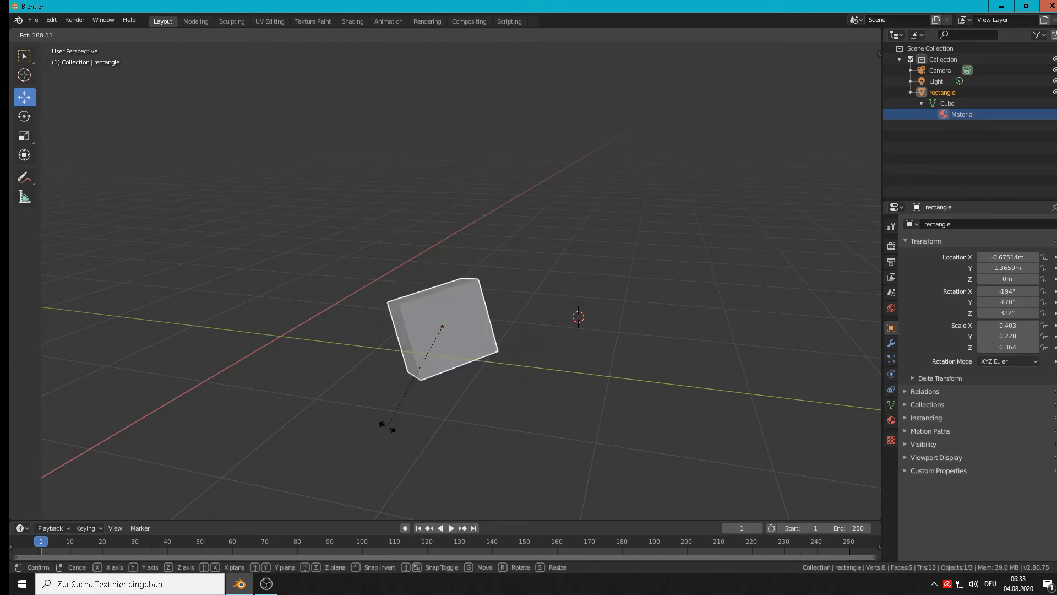
click(519, 392)
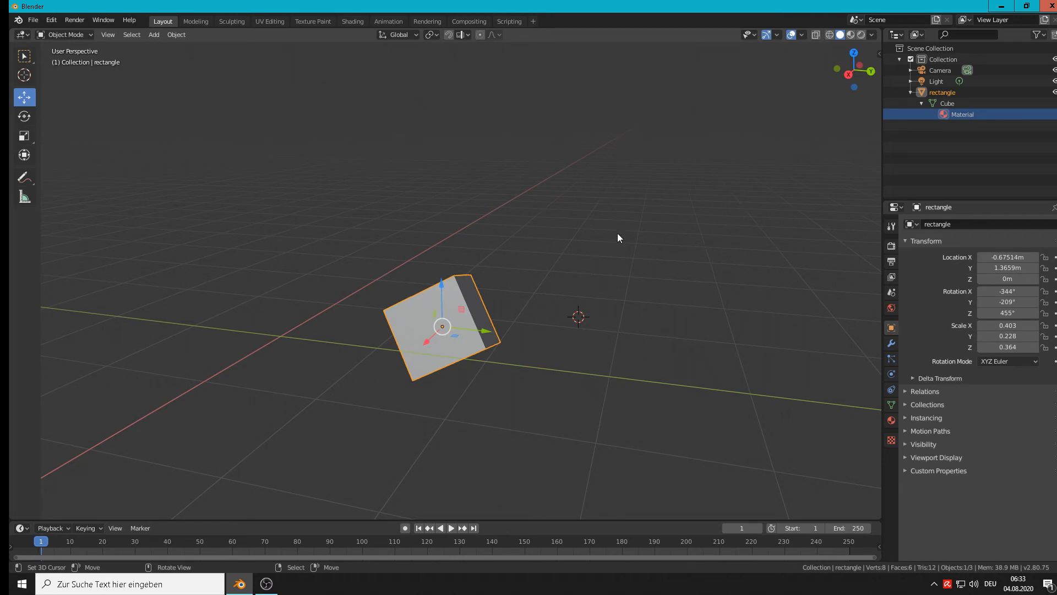
key(s)
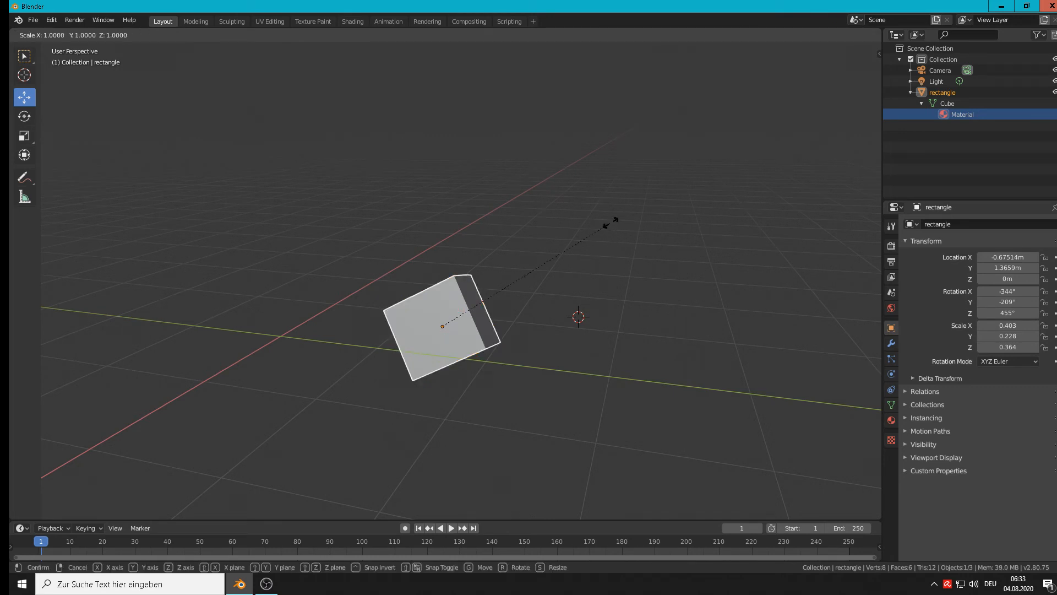
click(611, 256)
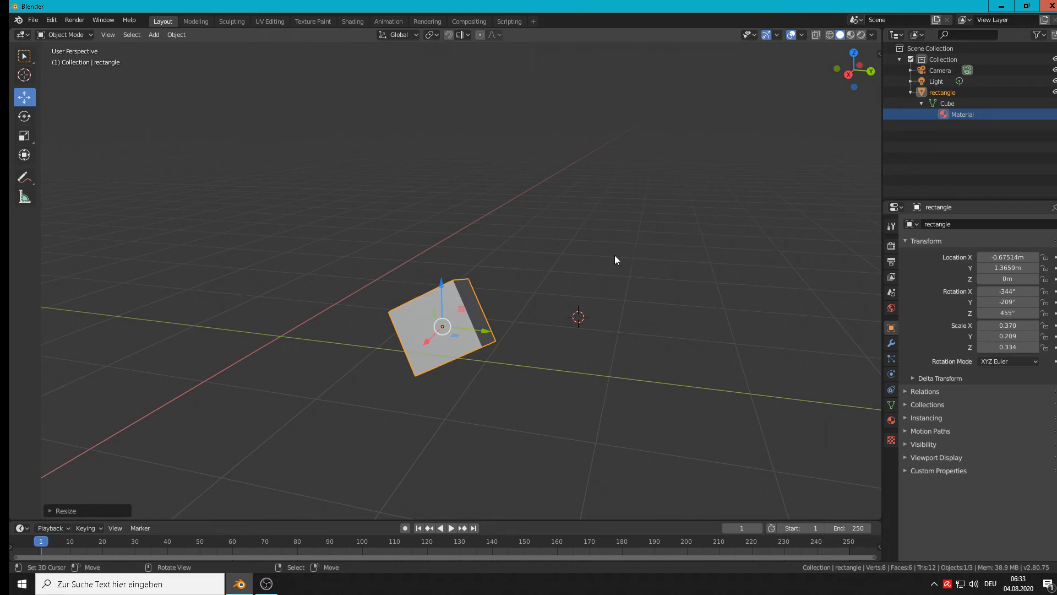
- Move the rectangle object along the Y axis to about 0.652 m
key(m)
drag(480, 328, 423, 319)
middle_drag(424, 320, 348, 373)
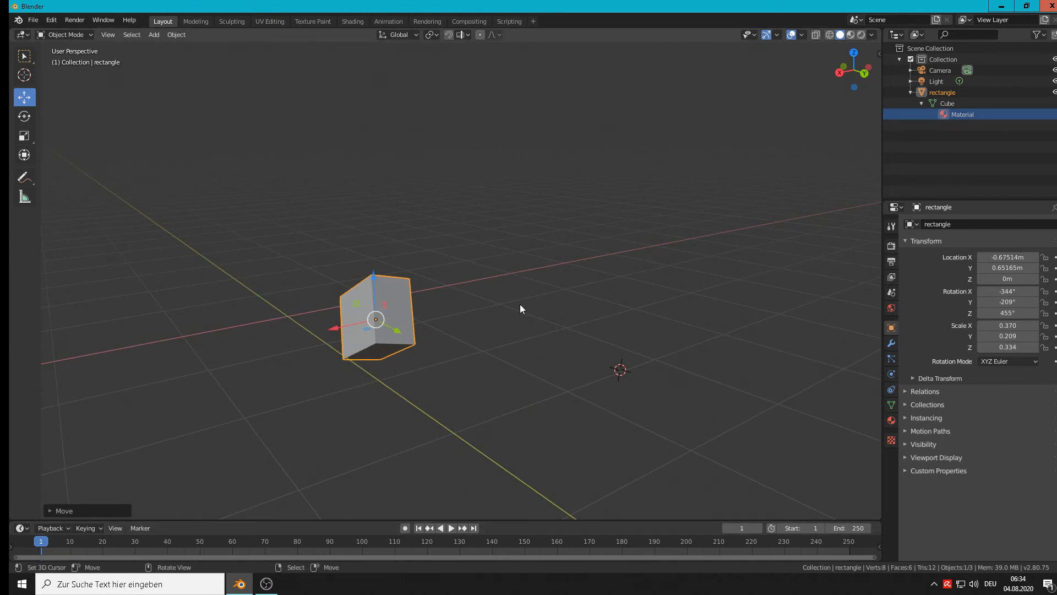
middle_drag(519, 307, 583, 309)
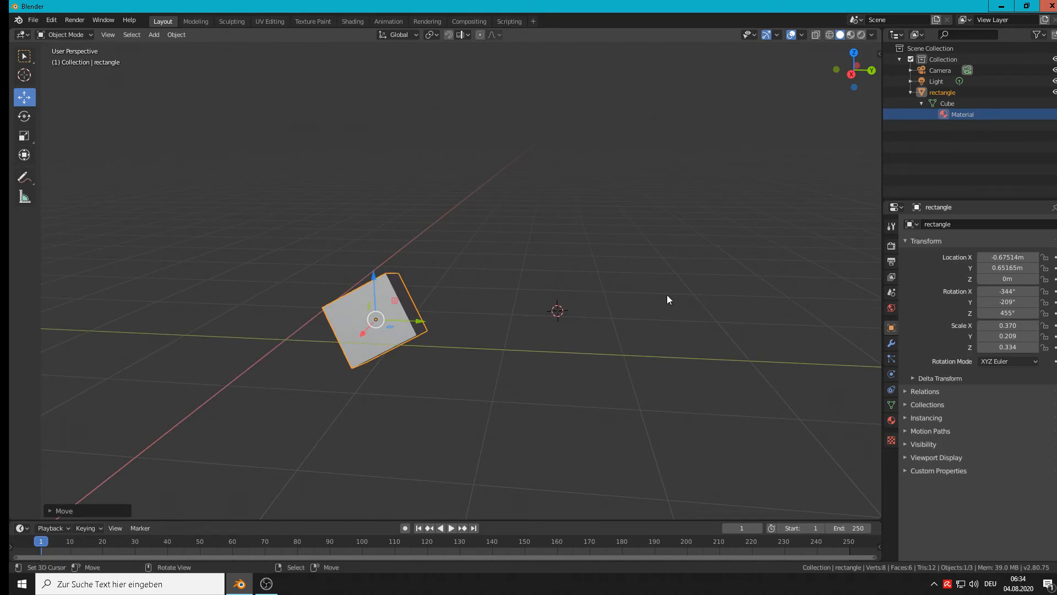
scroll(479, 300, down, 10)
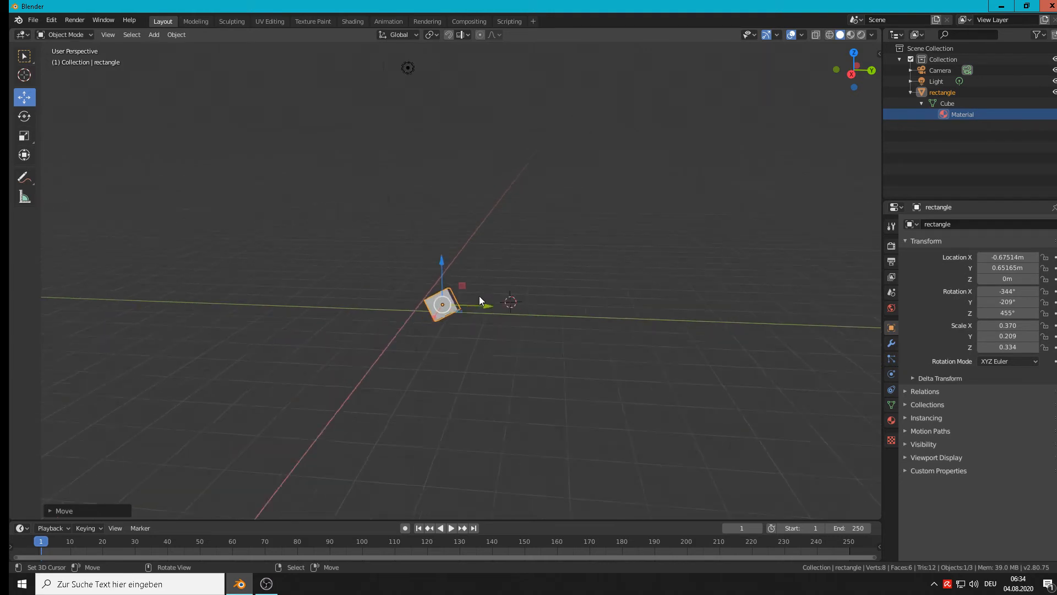
scroll(481, 300, up, 10)
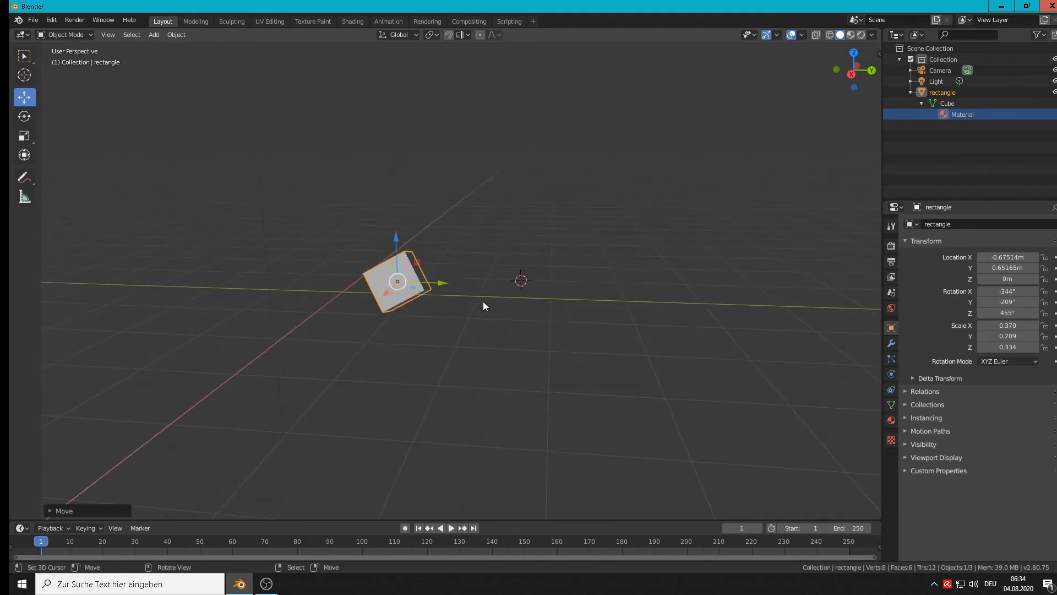
scroll(481, 300, down, 8)
scroll(477, 299, up, 5)
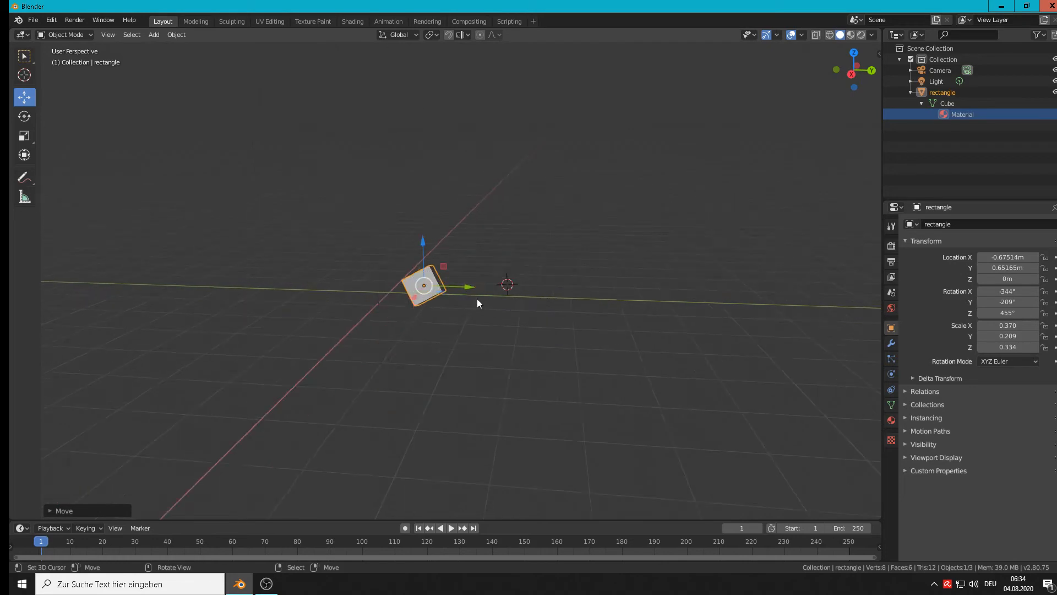
- Move the rectangle object to about X 0.489 m, Y 0.496 m, Z -0.108 m
right_click(378, 265)
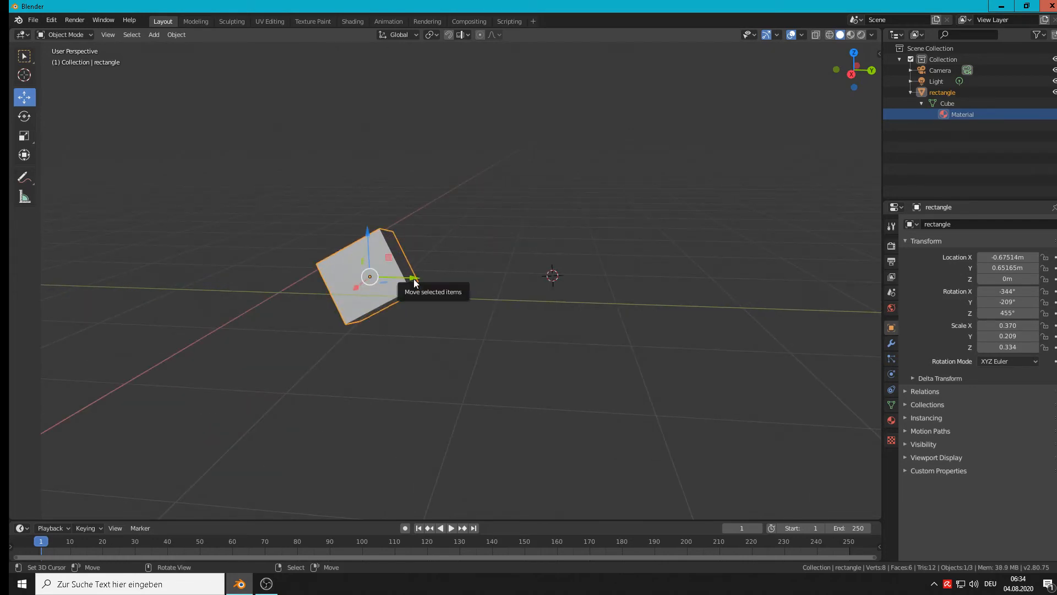
mouse_move(414, 283)
mouse_down()
mouse_move(438, 283)
mouse_move(399, 282)
mouse_up()
drag(354, 242, 294, 334)
- Reposition the 3D cursor at several spots in the empty space, ending above the rectangle object
shift+right_click(492, 240)
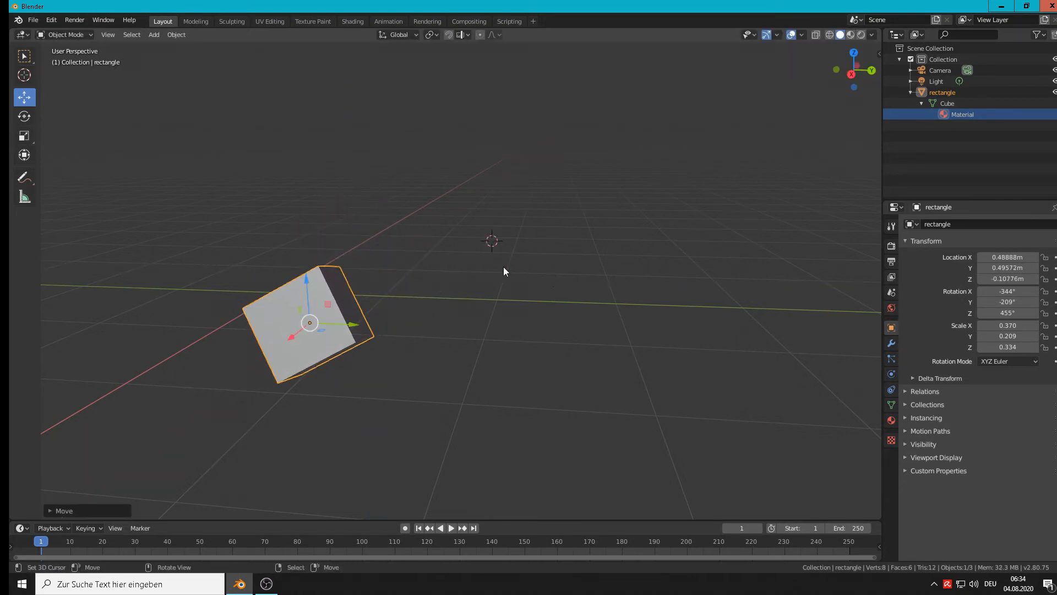
shift+right_click(627, 328)
shift+right_click(526, 239)
shift+right_click(345, 169)
- Resize the editor areas by enlarging and shrinking the timeline, widening the Outliner and Properties column, and making the Properties editor taller
drag(251, 519, 295, 311)
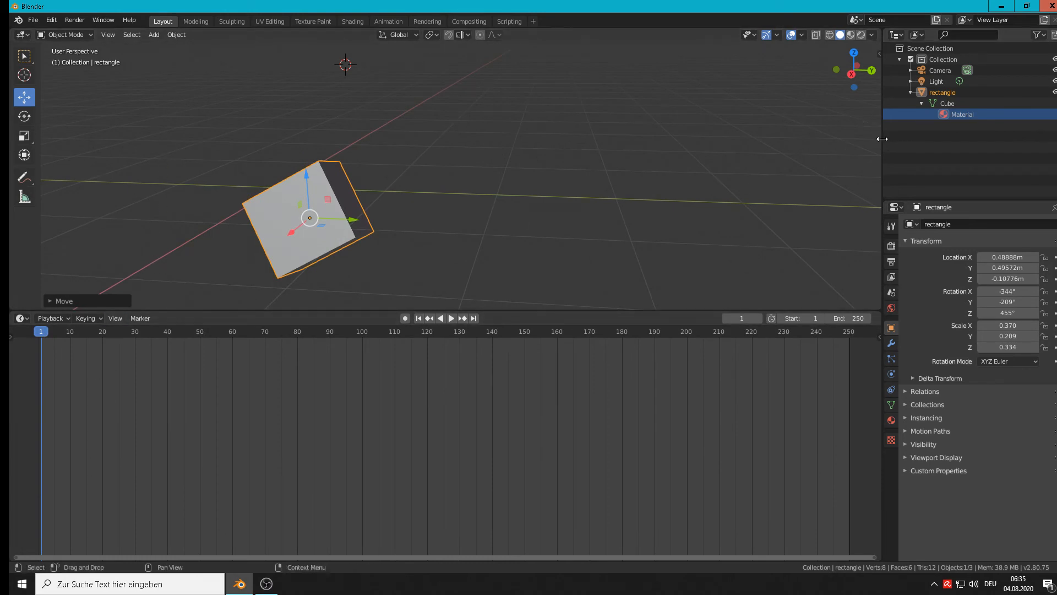
drag(883, 139, 854, 160)
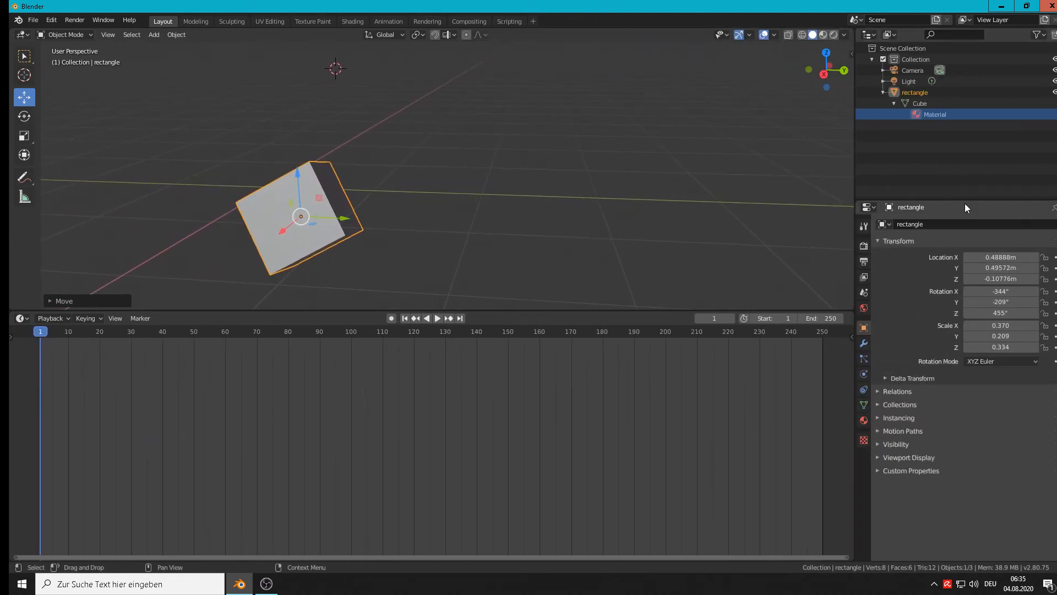
drag(968, 198, 944, 162)
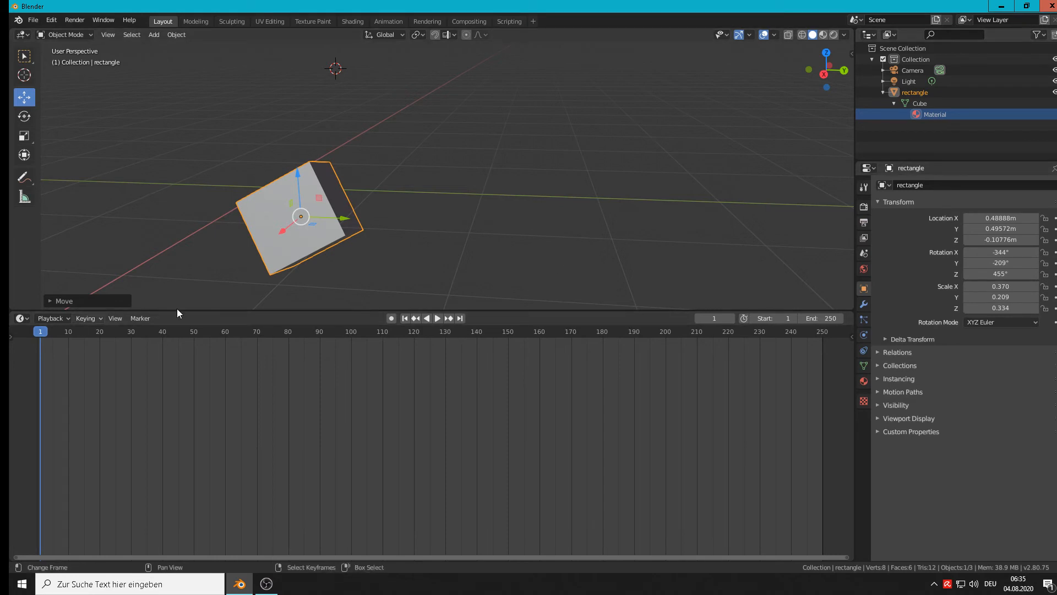
drag(180, 311, 156, 500)
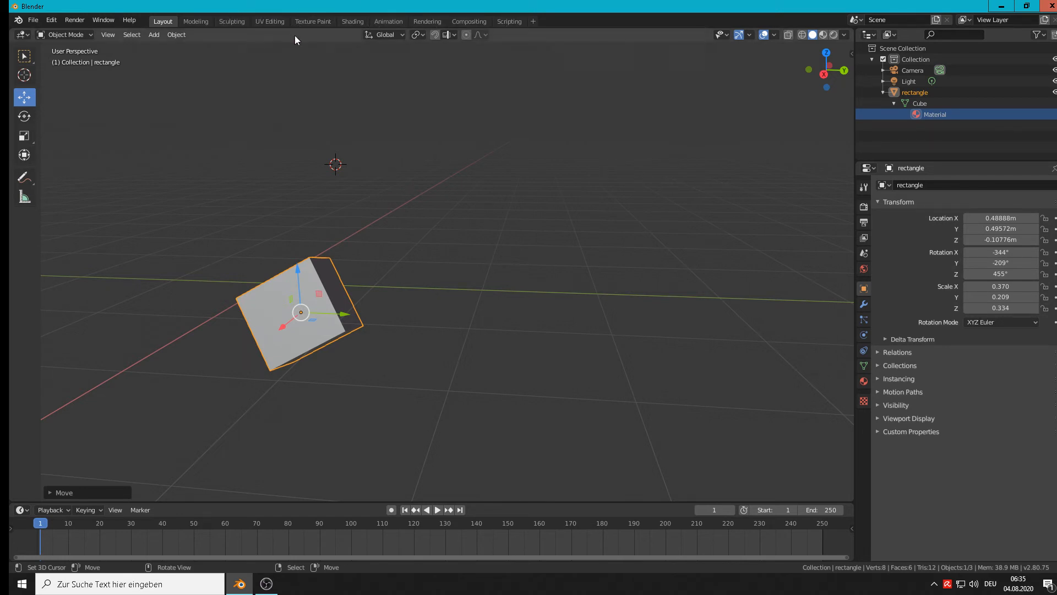
- View the Shading workspace and the Modeling workspace, examining the rectangle's mesh up close
click(344, 21)
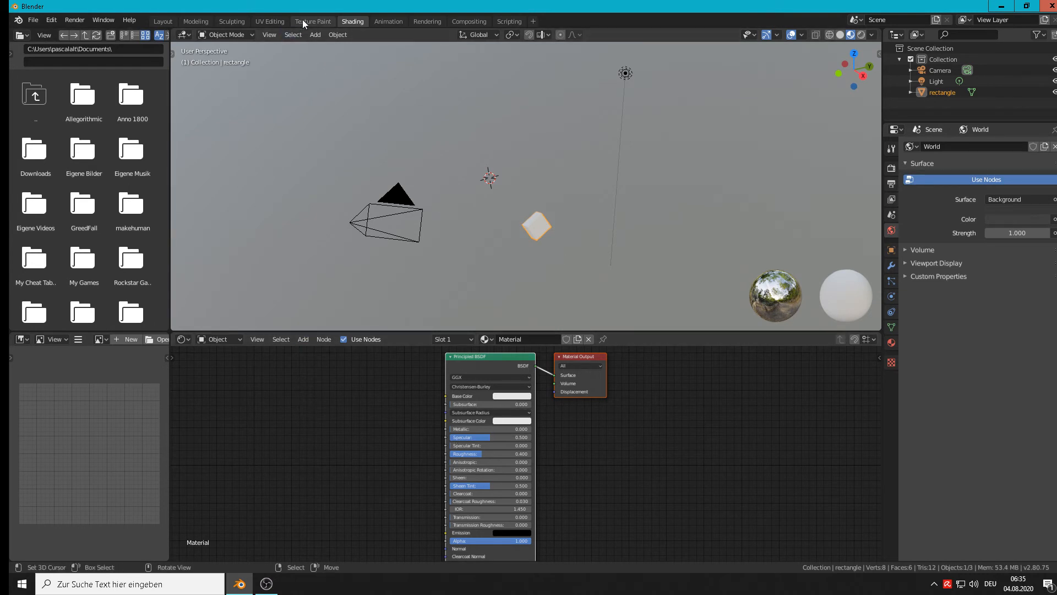
click(196, 21)
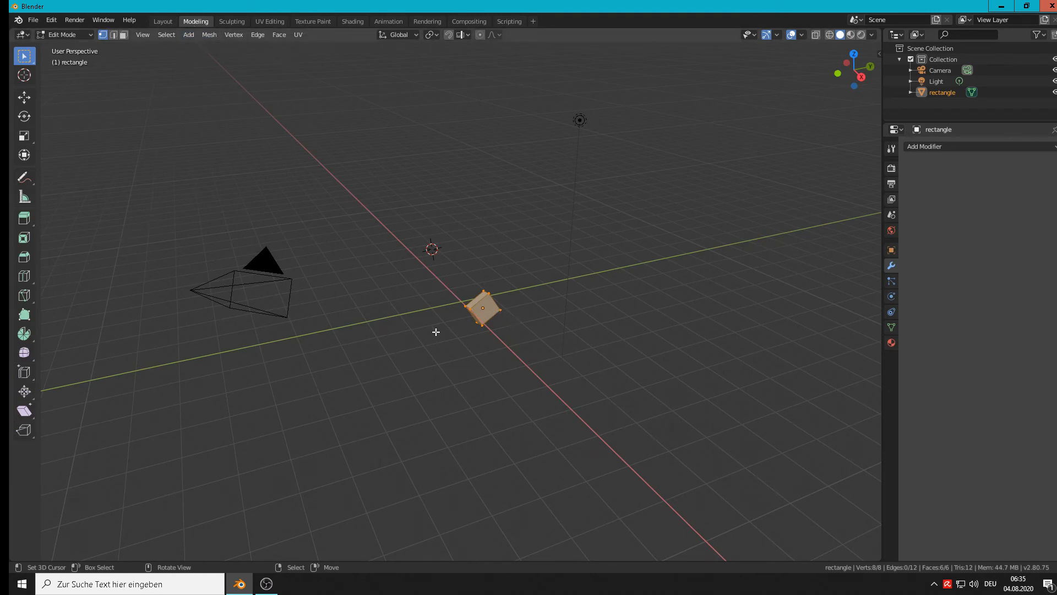
scroll(487, 330, up, 5)
scroll(482, 298, up, 1)
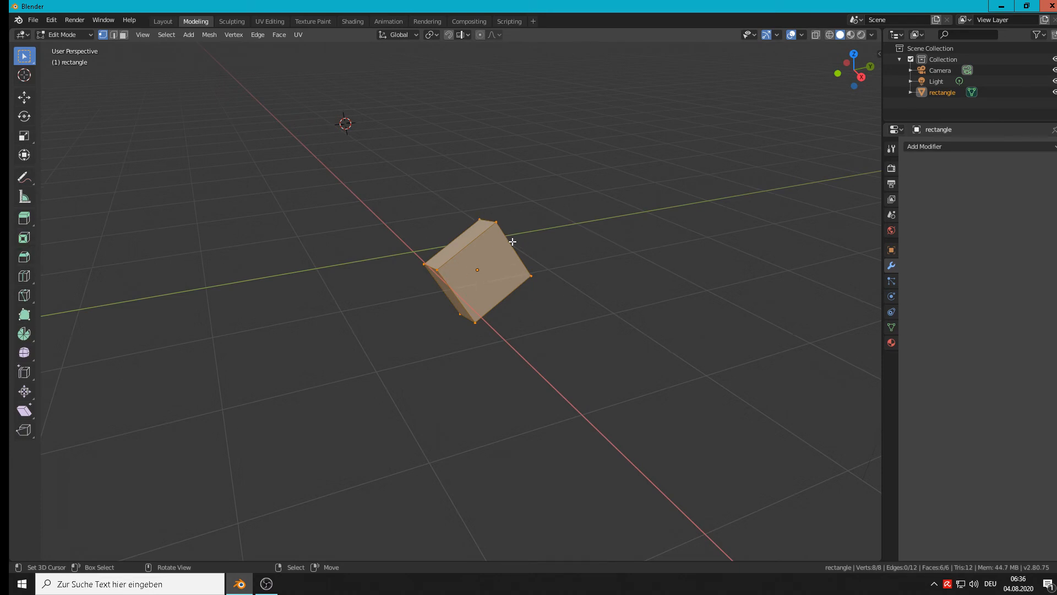
- Return to the Layout workspace and freely move the rectangle object to about X 0.274 m, Y 1.247 m, Z 0.267 m
click(164, 21)
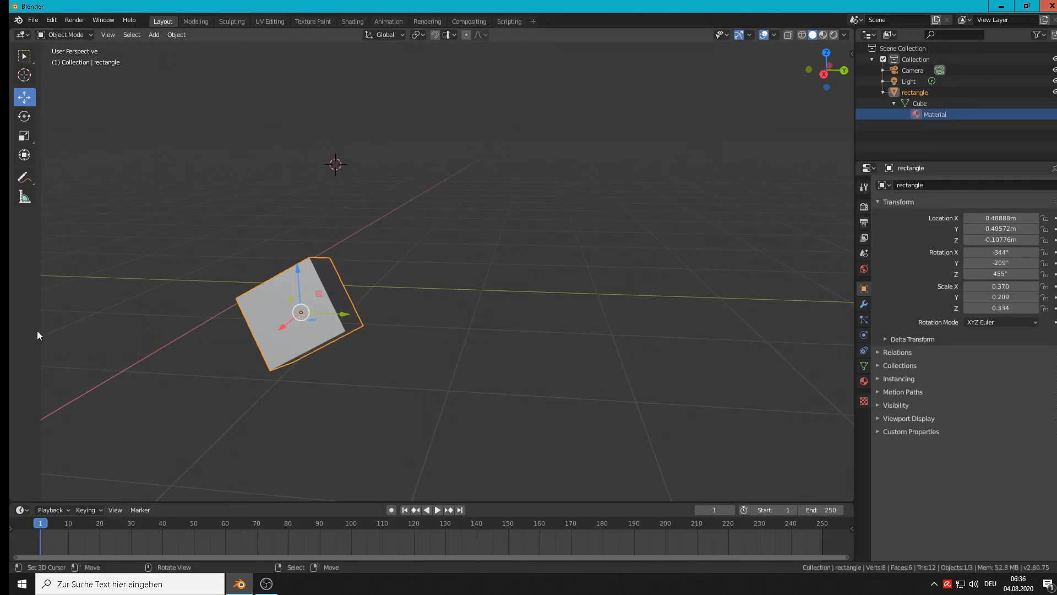
key(g)
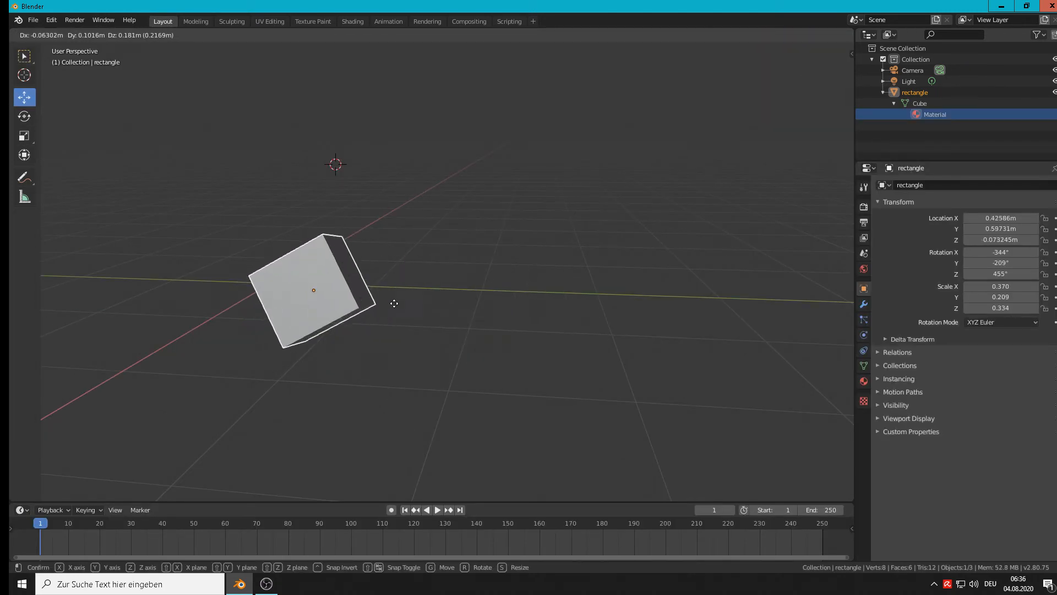
click(472, 279)
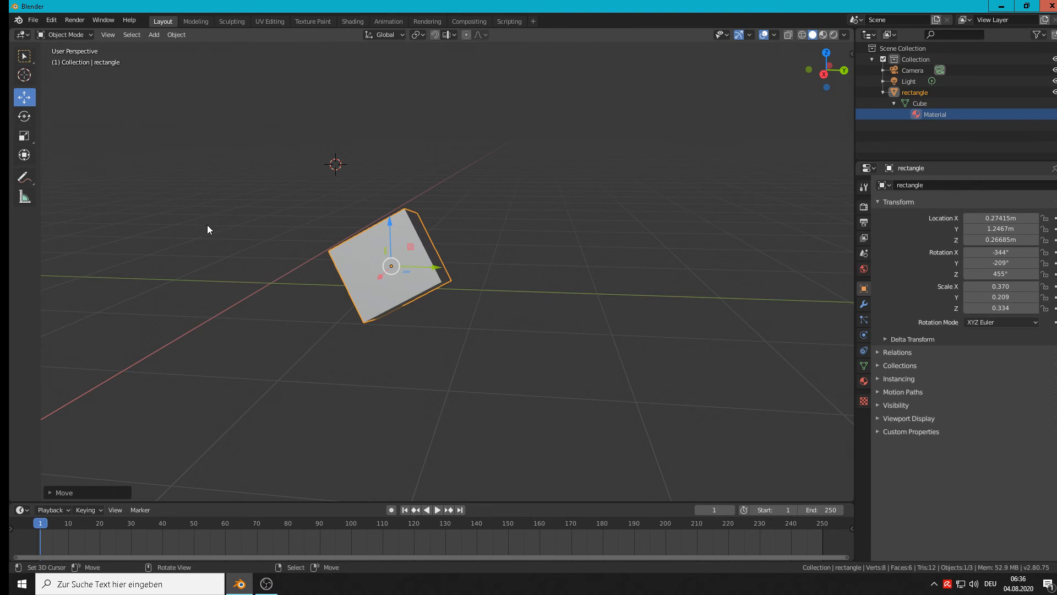
- Look through the UV Editing, Texture Paint, Shading, Animation, Rendering, Compositing, Scripting and Modeling workspaces, and return to Layout
click(273, 21)
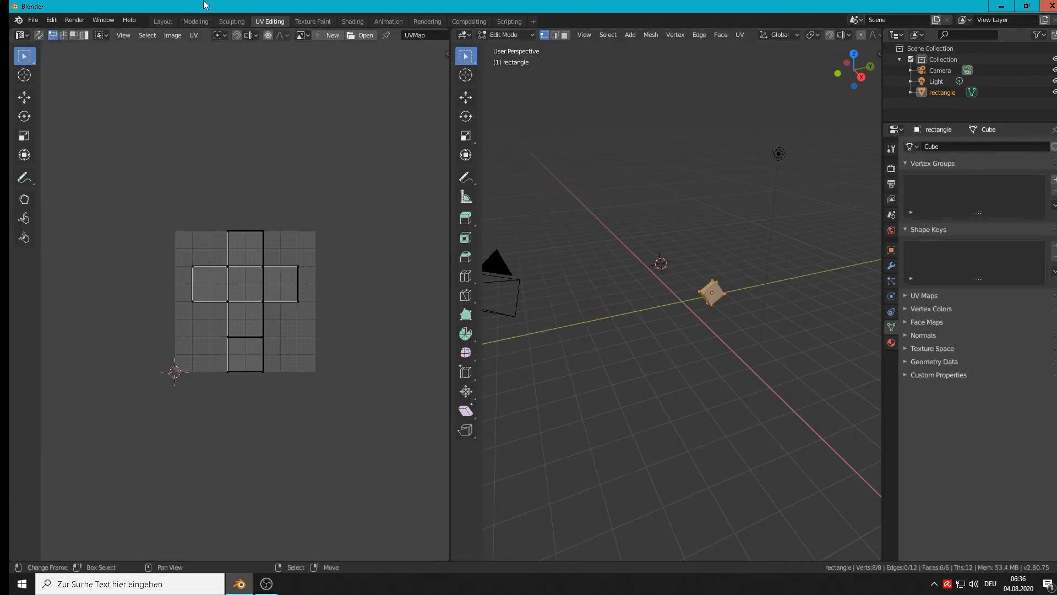
click(322, 20)
click(362, 22)
click(387, 22)
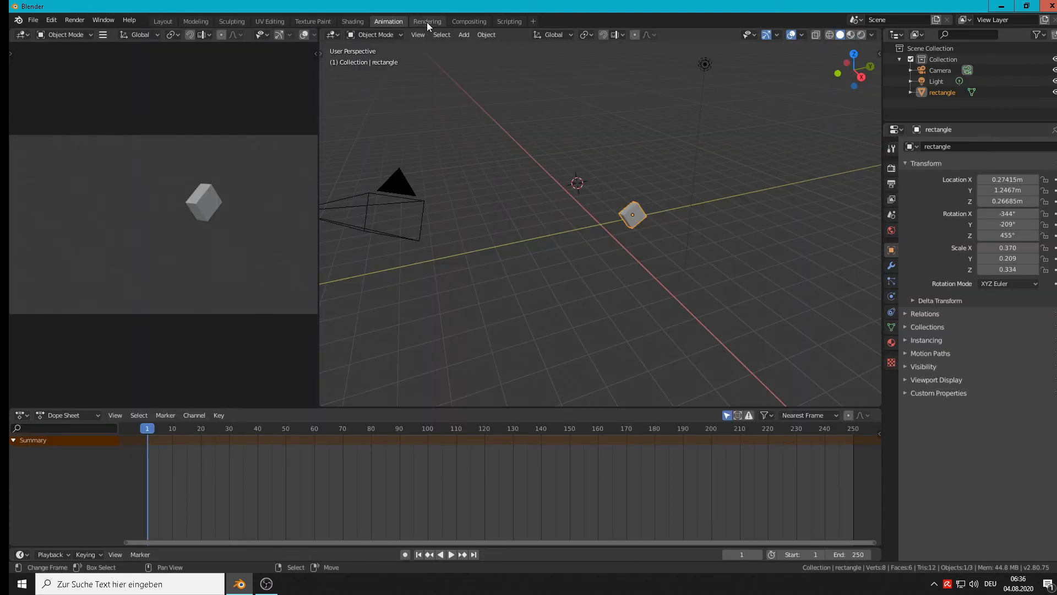
click(427, 22)
click(467, 22)
click(495, 22)
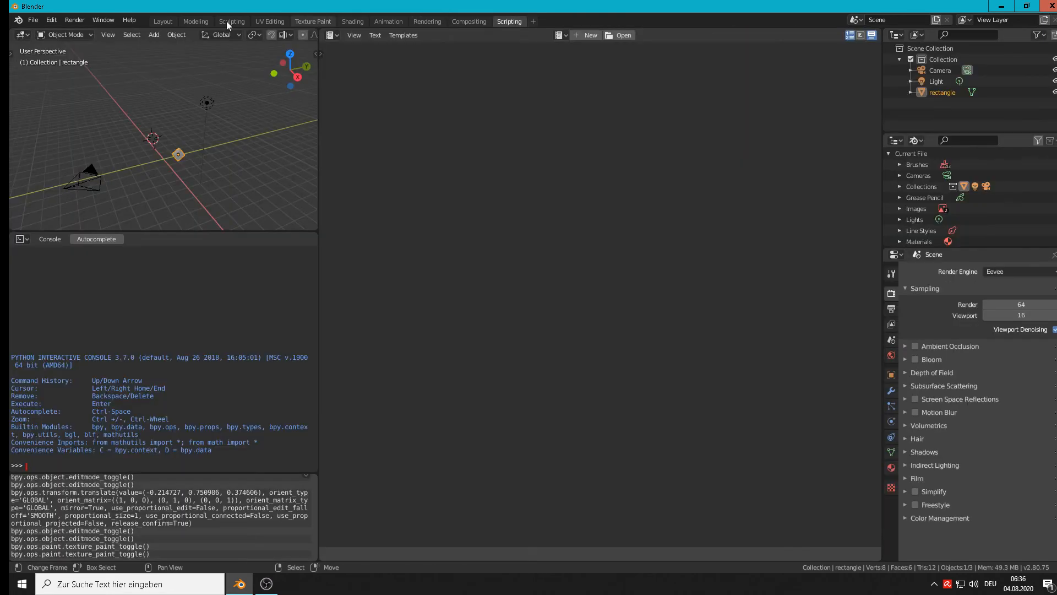
click(198, 20)
click(164, 20)
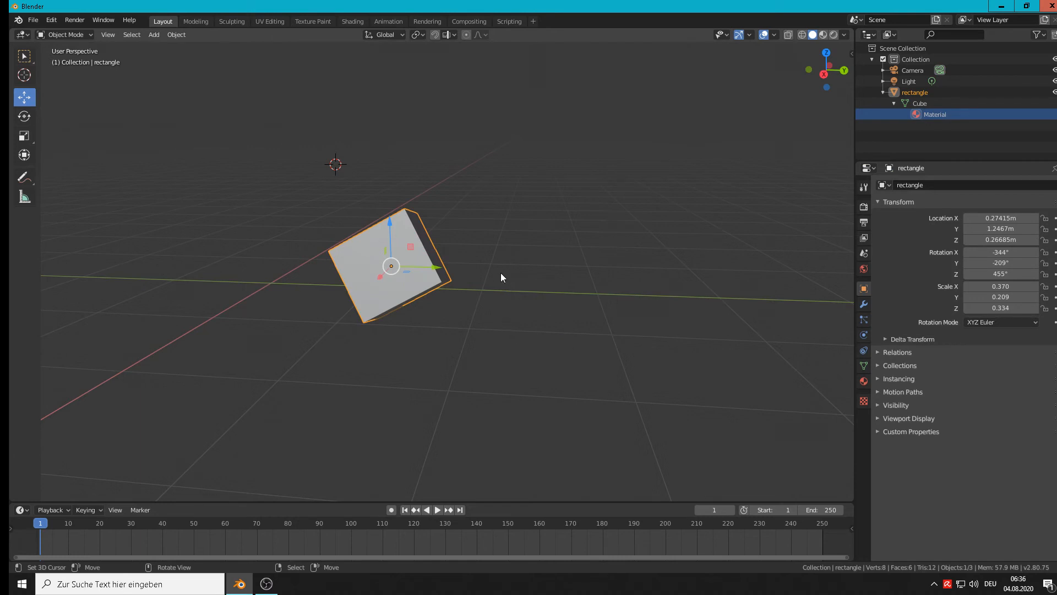
- Show the rectangle in wireframe shading and inspect it from another angle, and switch the viewport back to solid shading
middle_drag(492, 334, 380, 333)
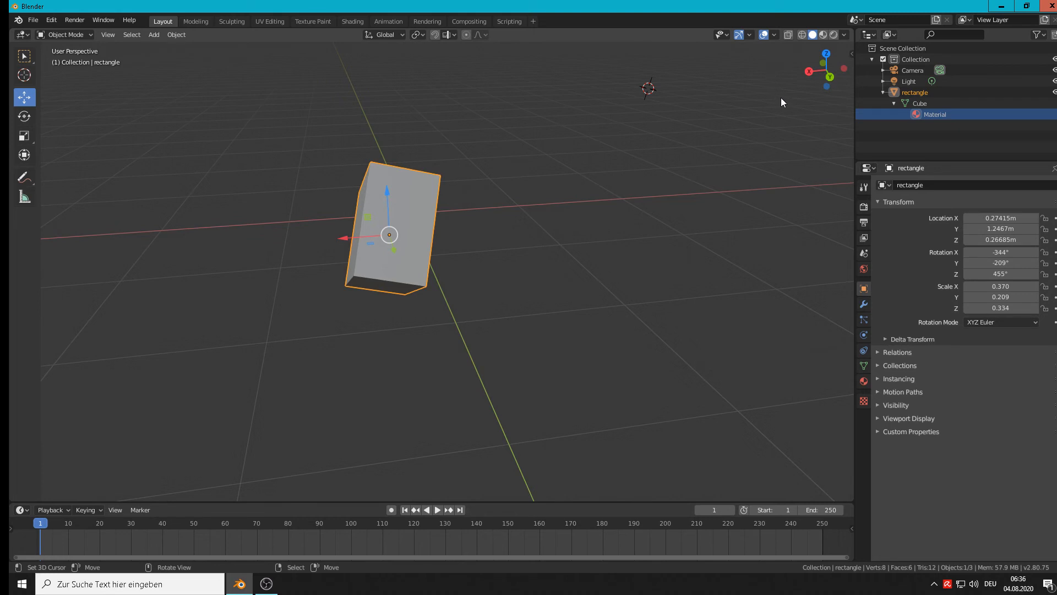
scroll(795, 48, up, 4)
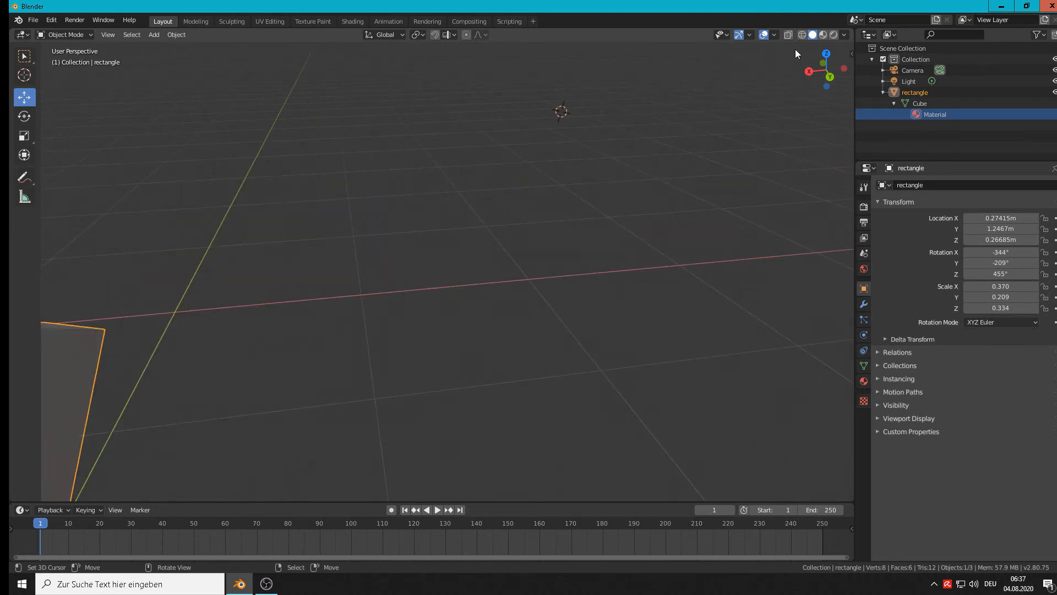
scroll(782, 65, down, 4)
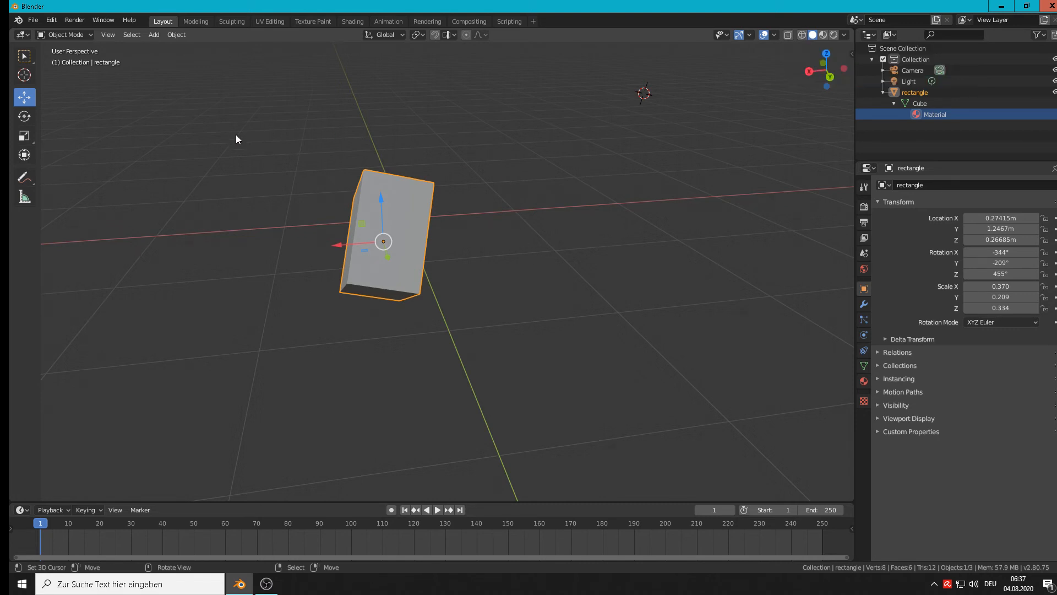
click(801, 34)
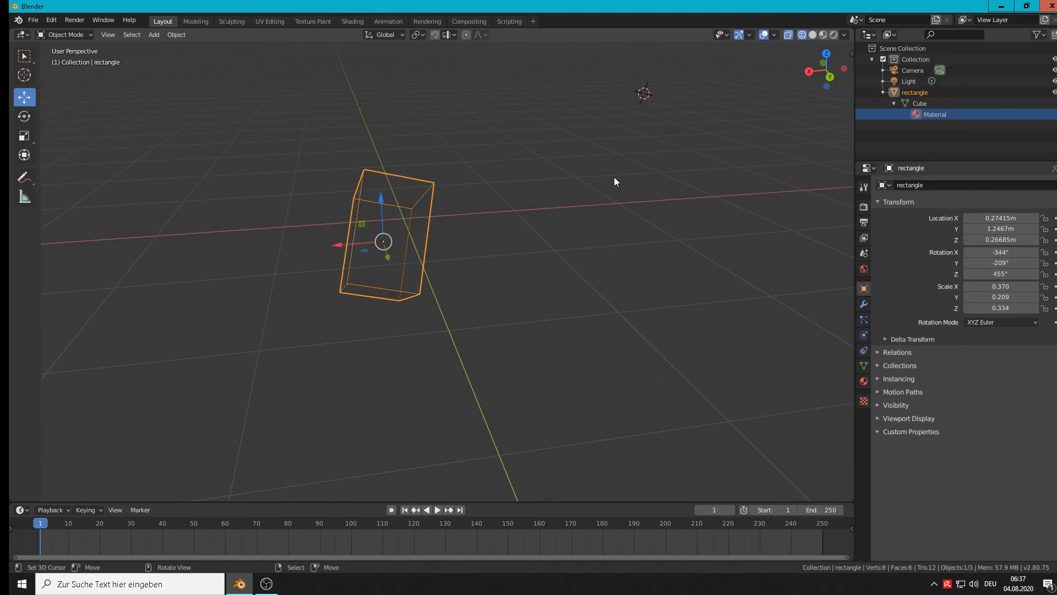
middle_drag(468, 237, 442, 245)
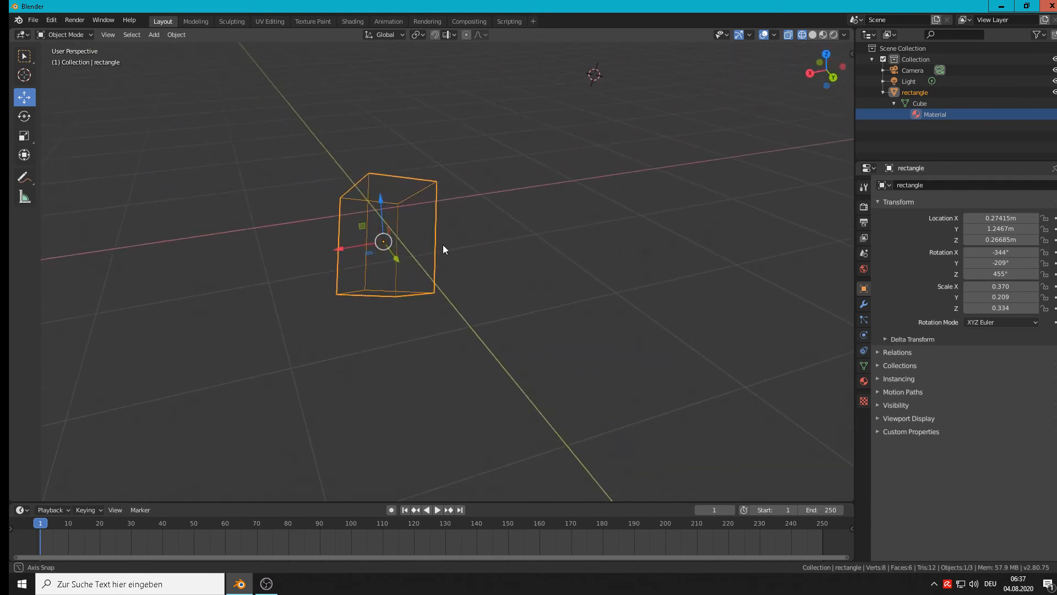
click(812, 34)
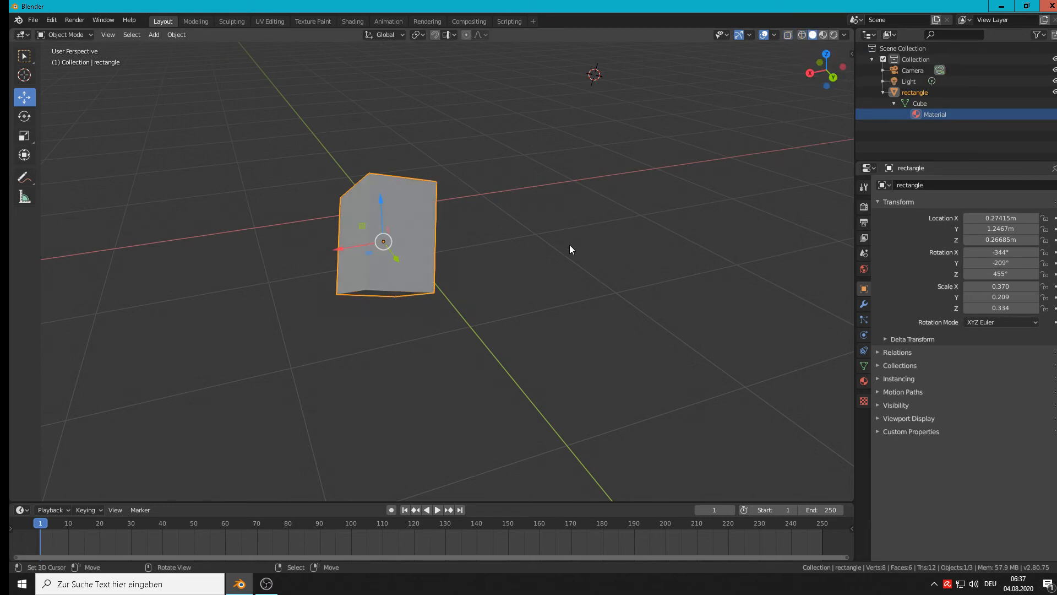
middle_drag(441, 253, 394, 219)
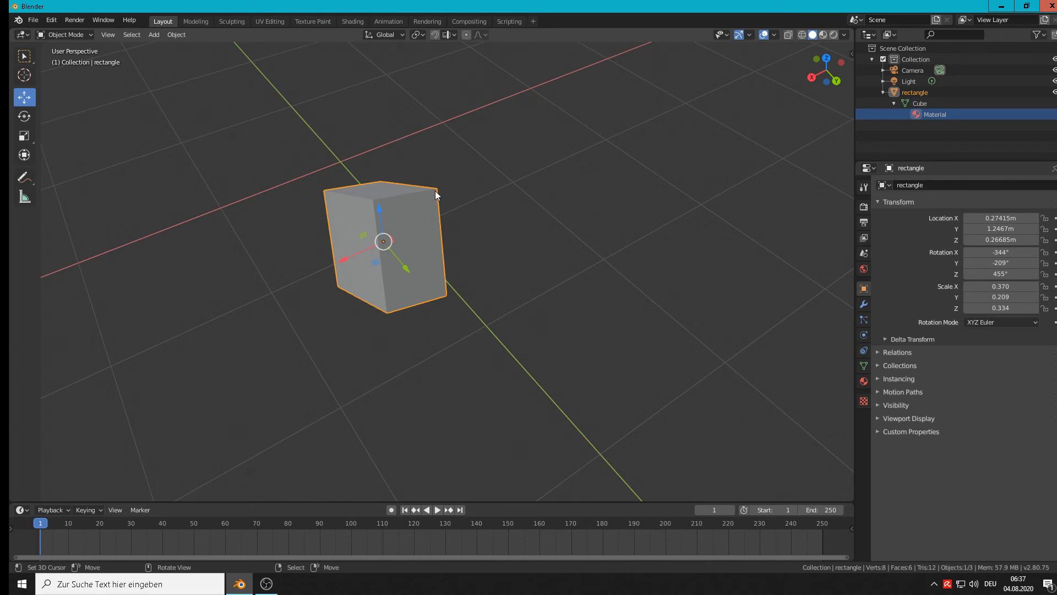
- Switch the viewport to LookDev material preview shading and inspect the rectangle's surfaces up close
click(823, 35)
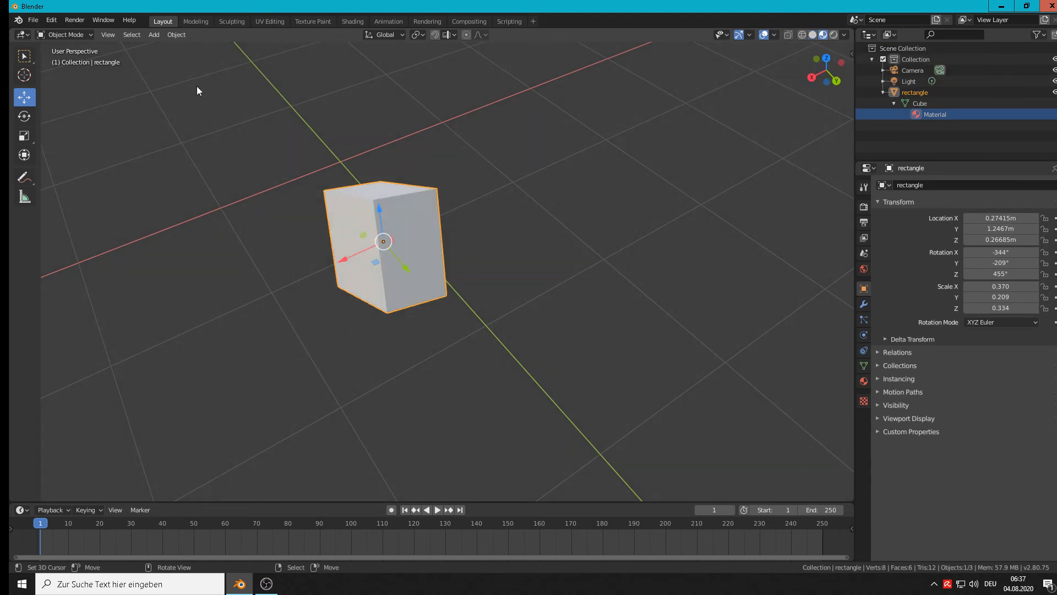
scroll(361, 208, up, 5)
scroll(375, 206, down, 5)
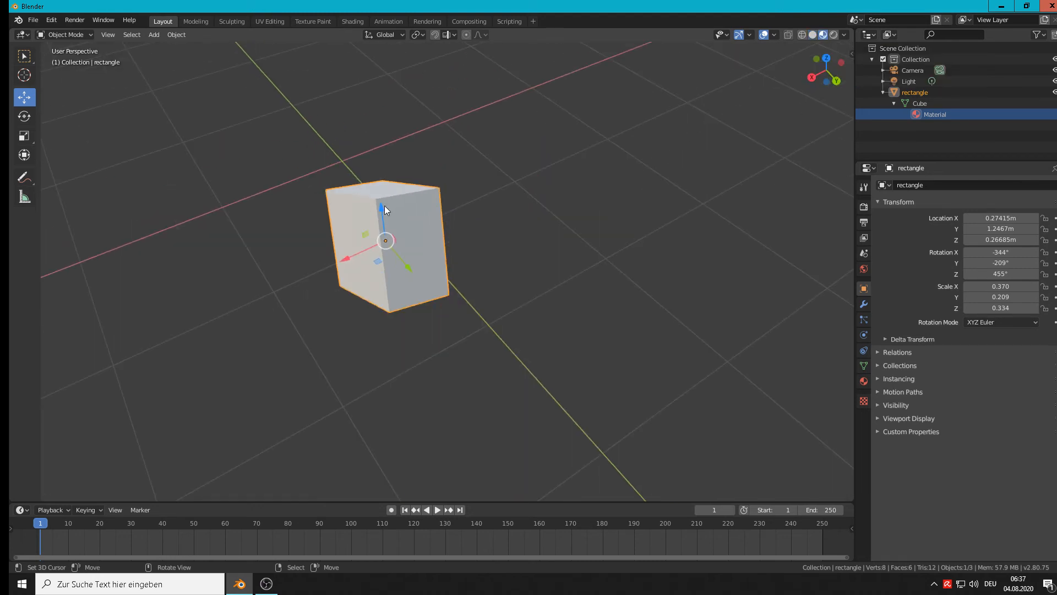
scroll(387, 204, up, 3)
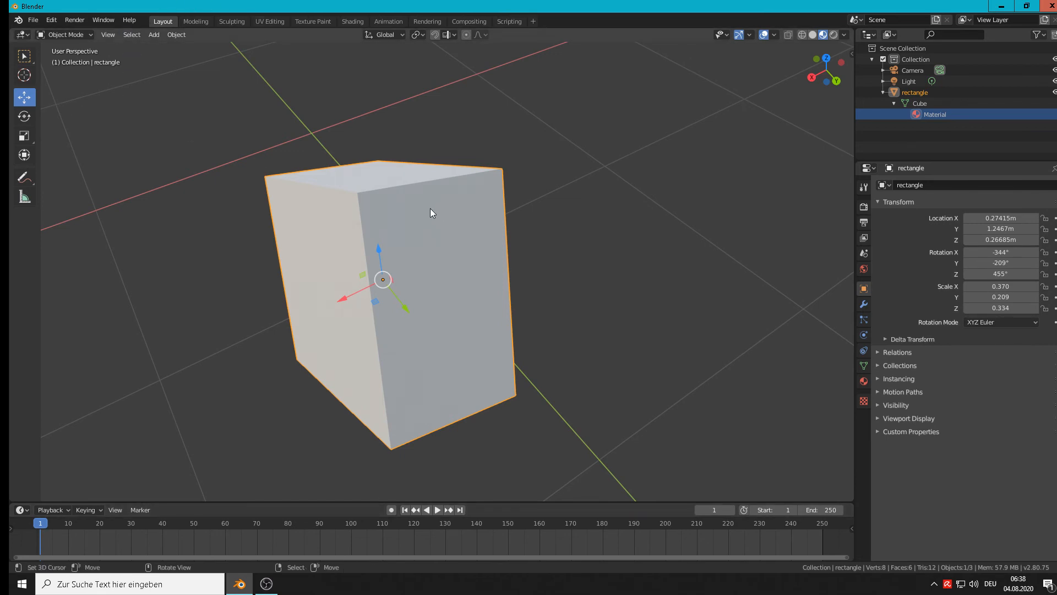
- Enter Edit Mode on the rectangle, select its upper front corner vertex and try moving it
click(70, 35)
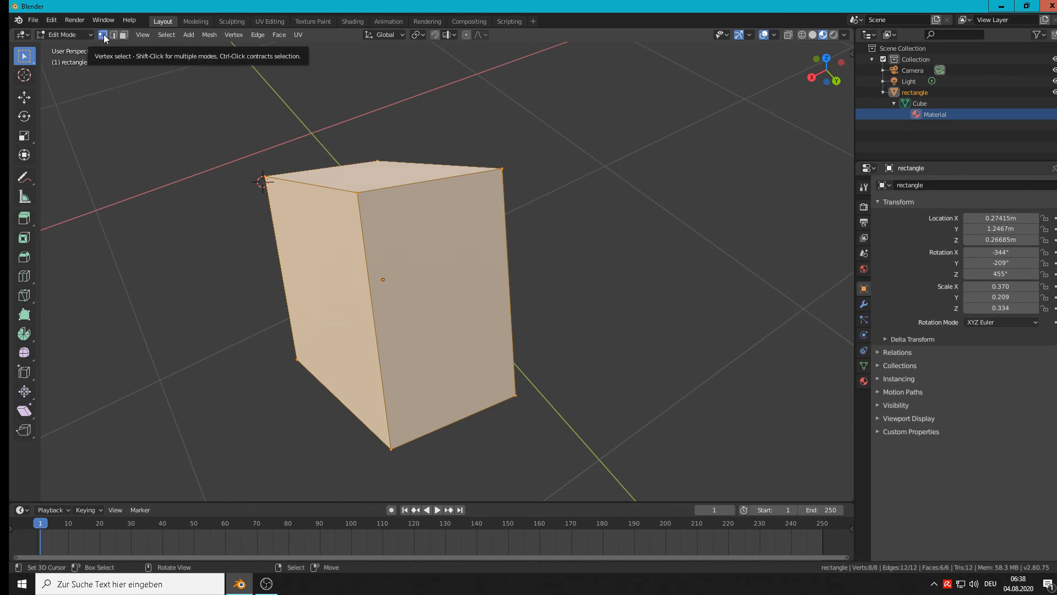
click(361, 195)
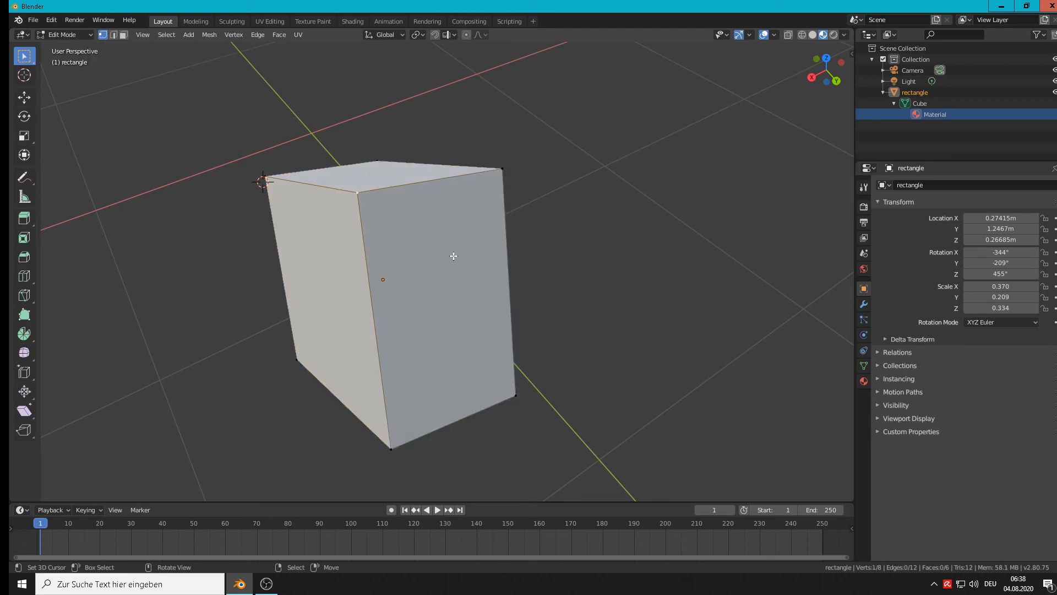
scroll(352, 192, up, 3)
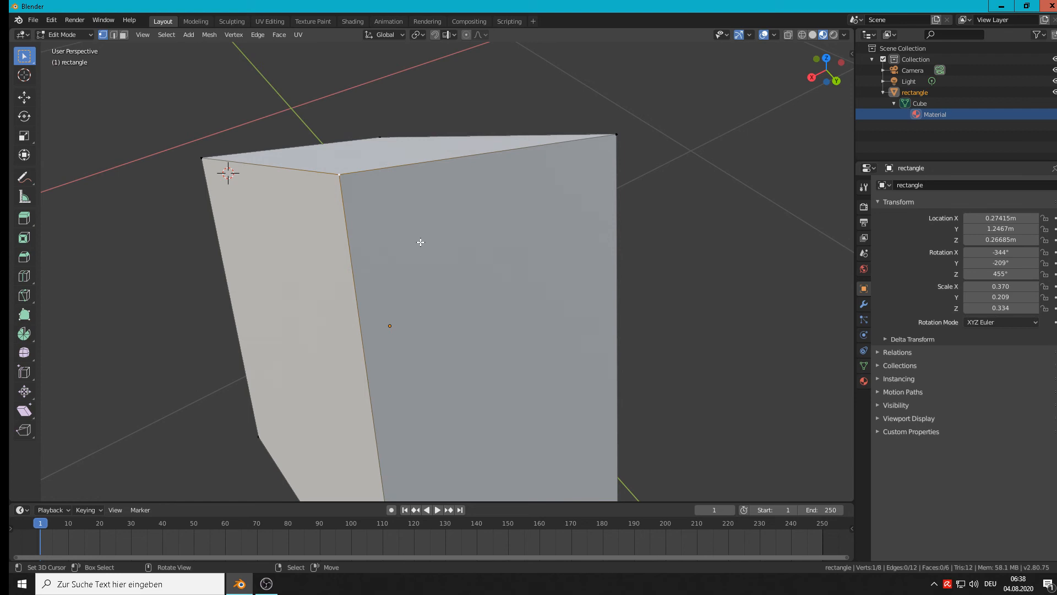
key(g)
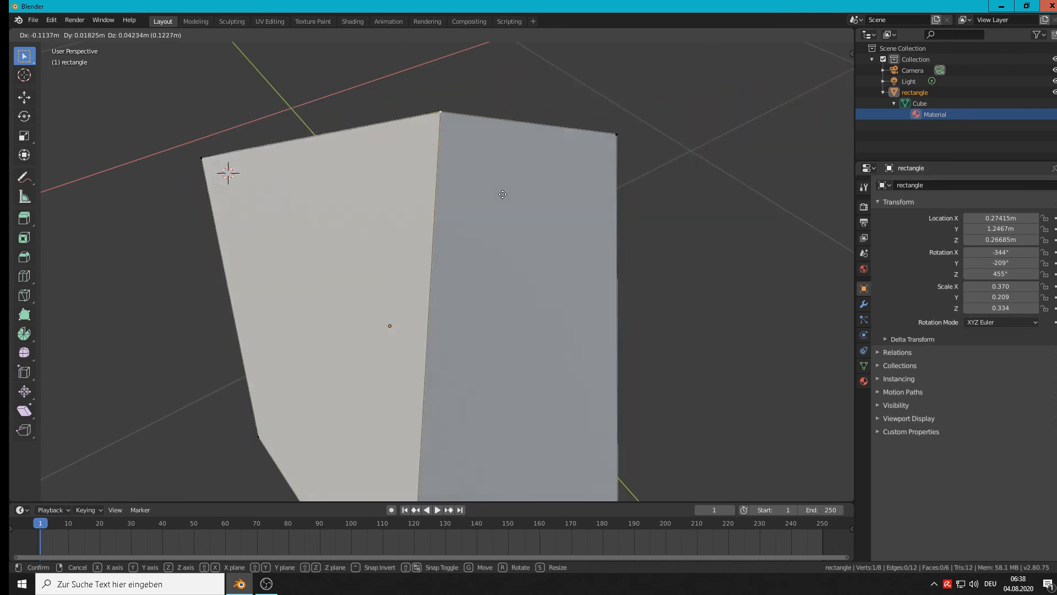
right_click(644, 255)
- Select the upper far corner vertex beside the front corner and move it inward and down to slant the top face
click(625, 147)
key(g)
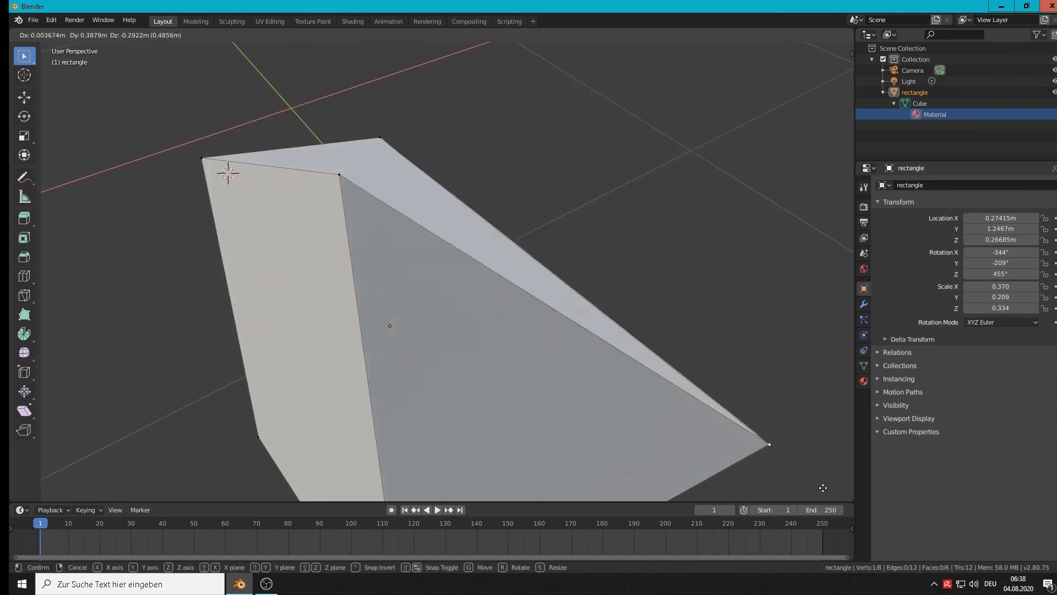
right_click(639, 285)
key(g)
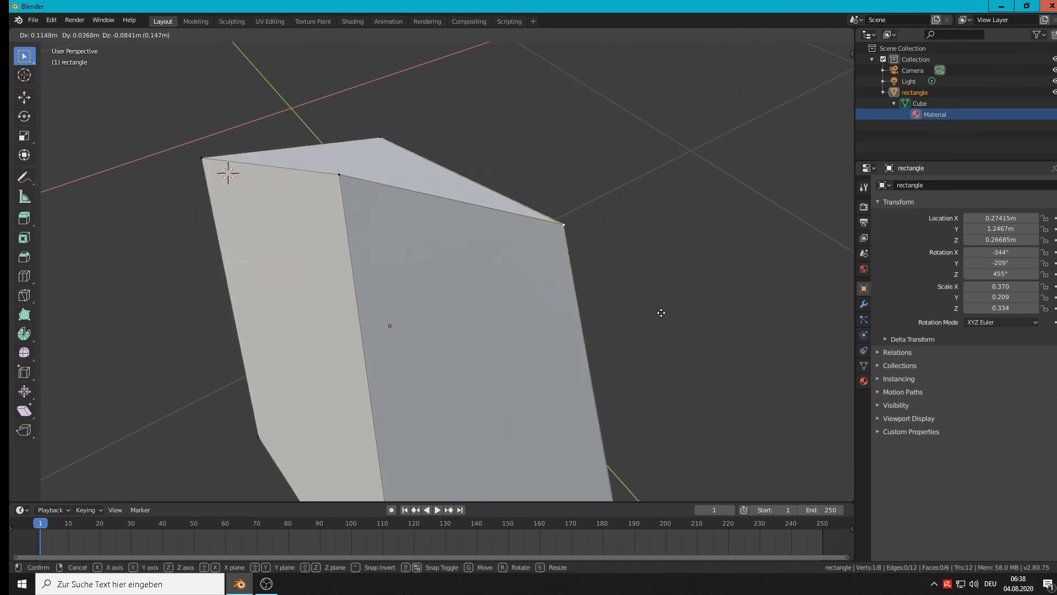
click(668, 314)
- Try sliding the upper front corner vertex along its top edge to the neighbouring corner, and inspect the slanted top face
key(g)
key(g)
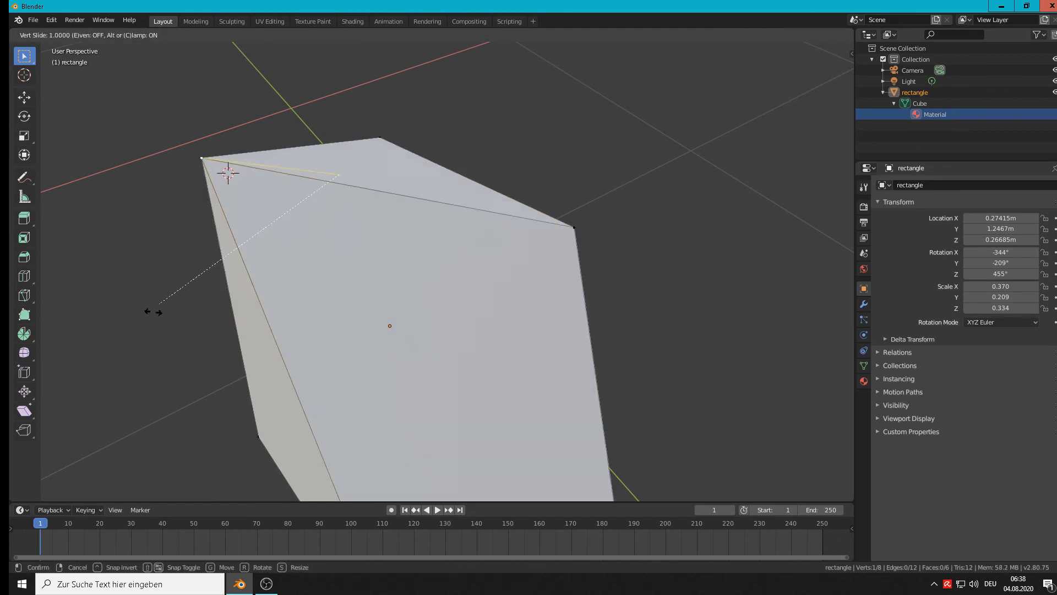
right_click(650, 219)
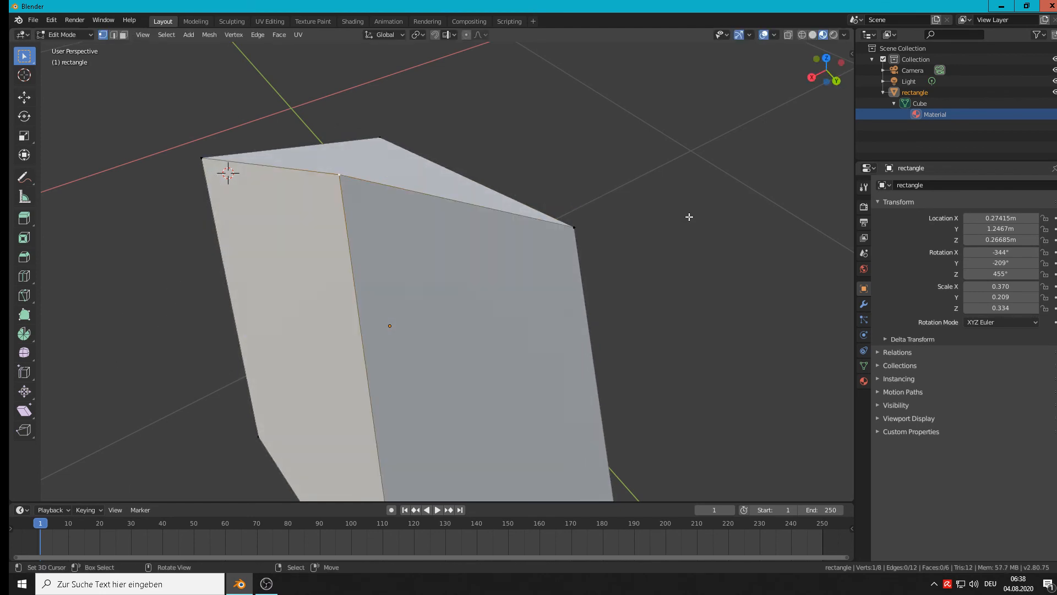
scroll(556, 269, down, 3)
middle_drag(561, 268, 548, 251)
scroll(542, 238, up, 4)
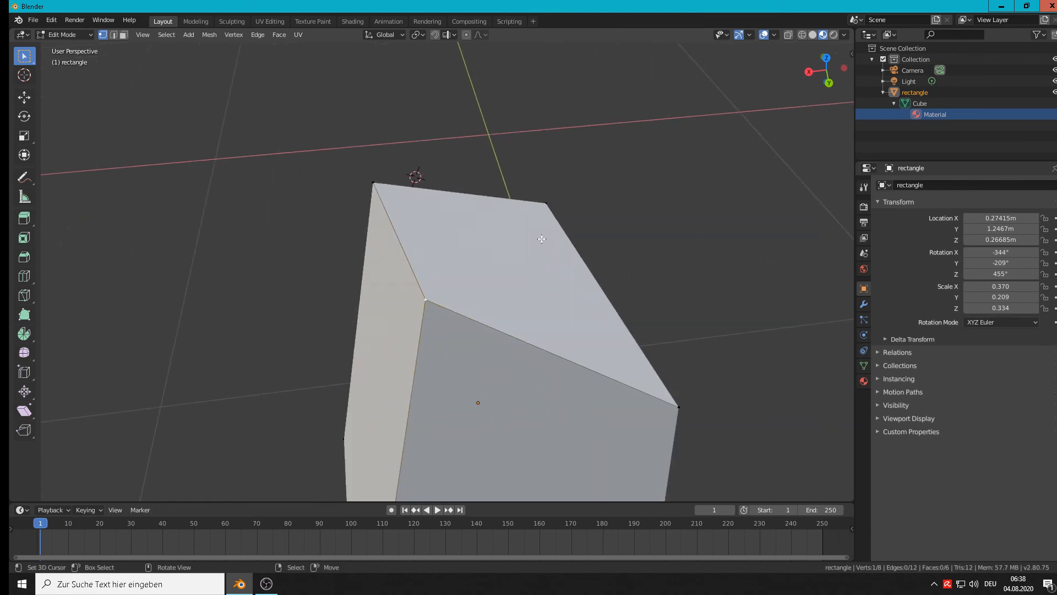
- Pull the top face's rear corner vertex up and outward into a raised point, and select the upper front corner vertex
scroll(558, 230, down, 5)
scroll(572, 242, up, 4)
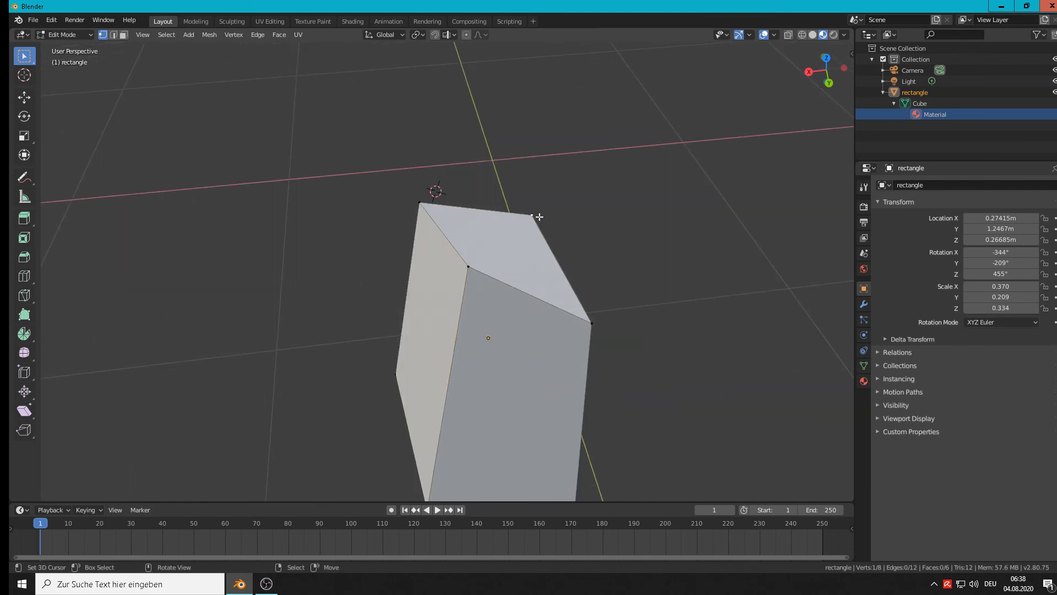
key(g)
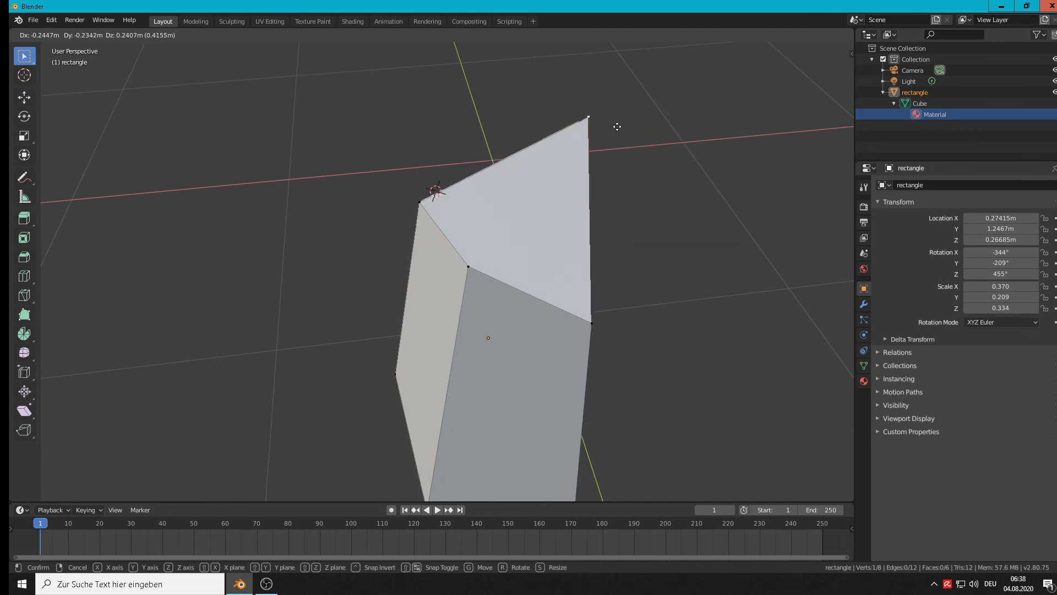
click(617, 128)
middle_drag(620, 148, 728, 311)
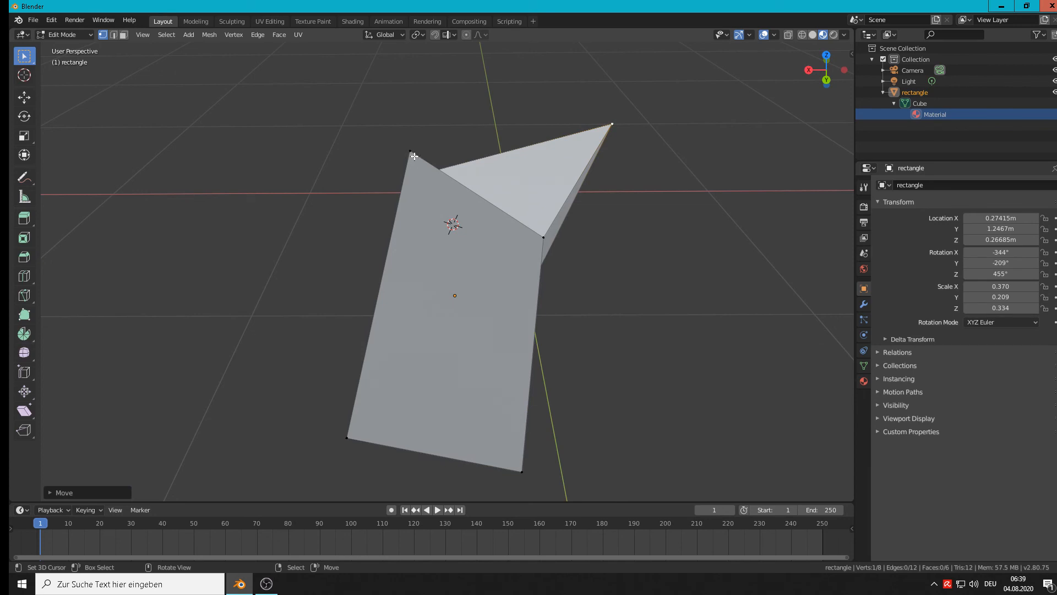
click(411, 154)
middle_drag(540, 233, 721, 315)
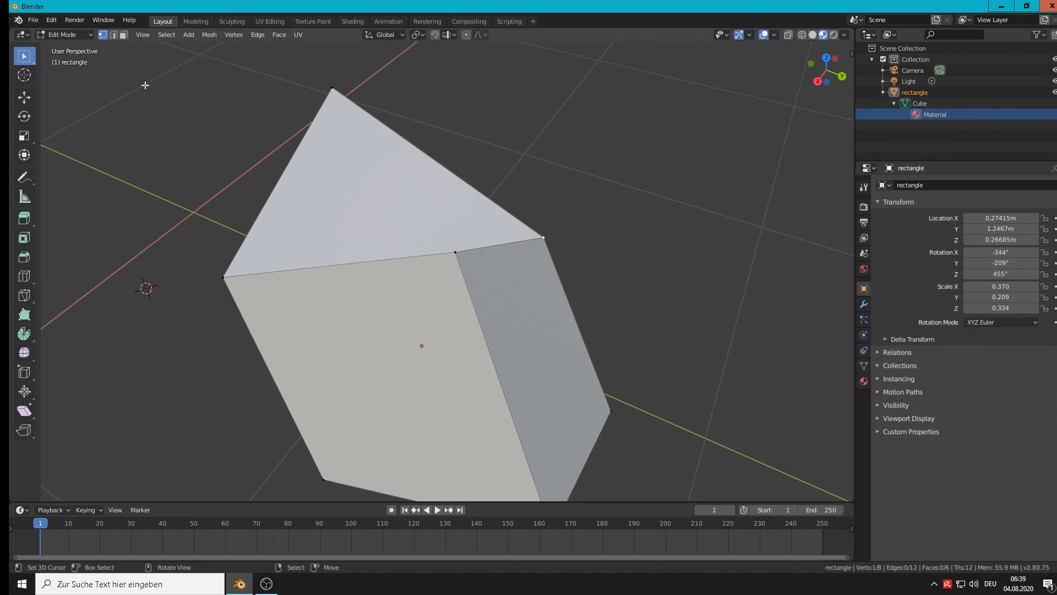
- Switch to edge selection and select different edges of the rectangle, ending with the vertical edge between the two front side faces
click(114, 34)
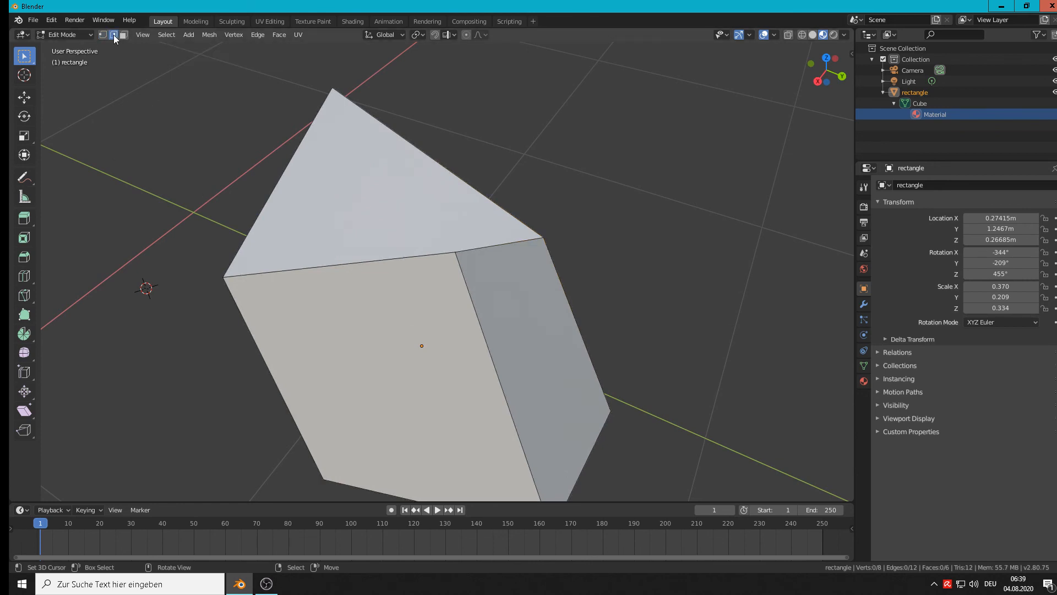
click(312, 267)
middle_drag(544, 391, 503, 357)
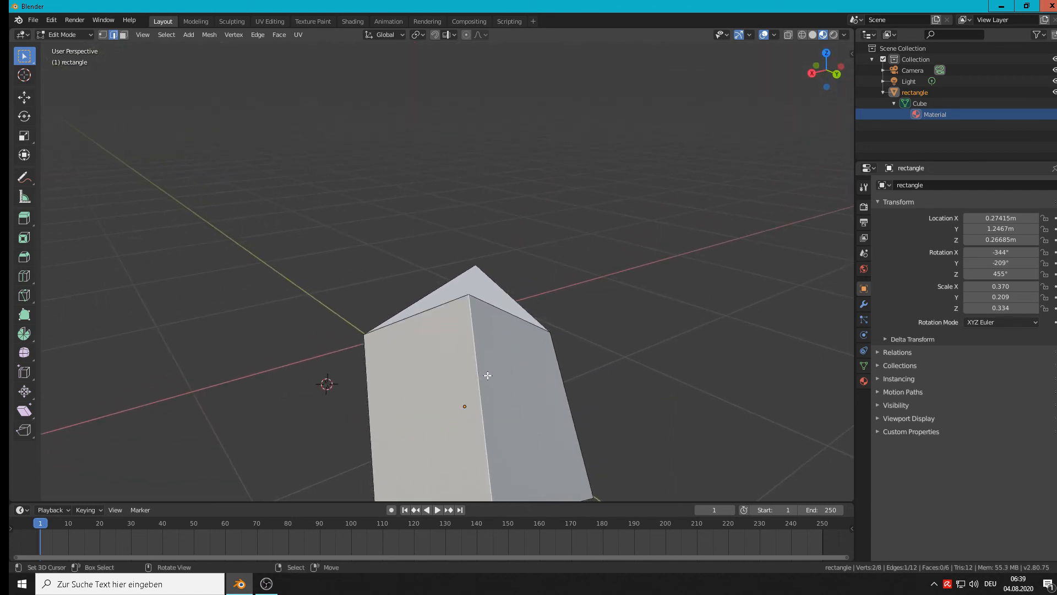
shift+middle_drag(576, 434, 389, 292)
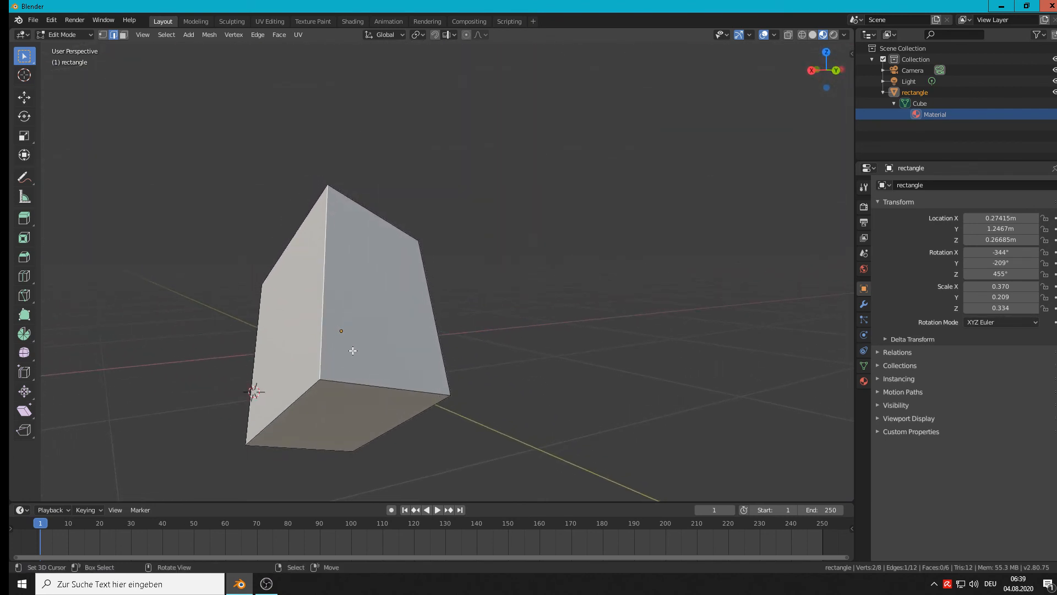
click(247, 357)
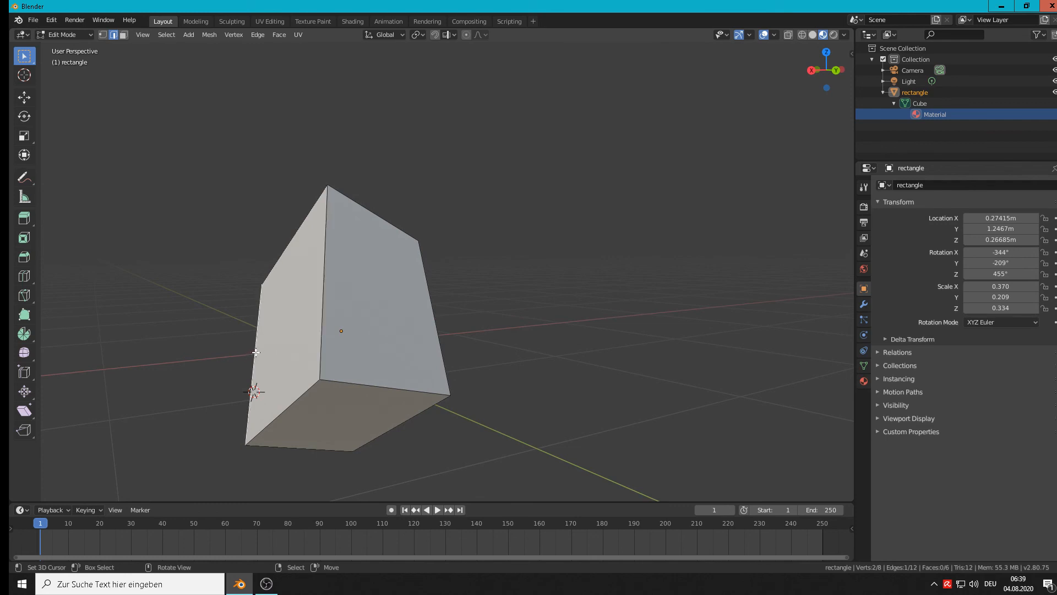
click(323, 290)
click(360, 384)
click(330, 330)
middle_drag(392, 353, 370, 405)
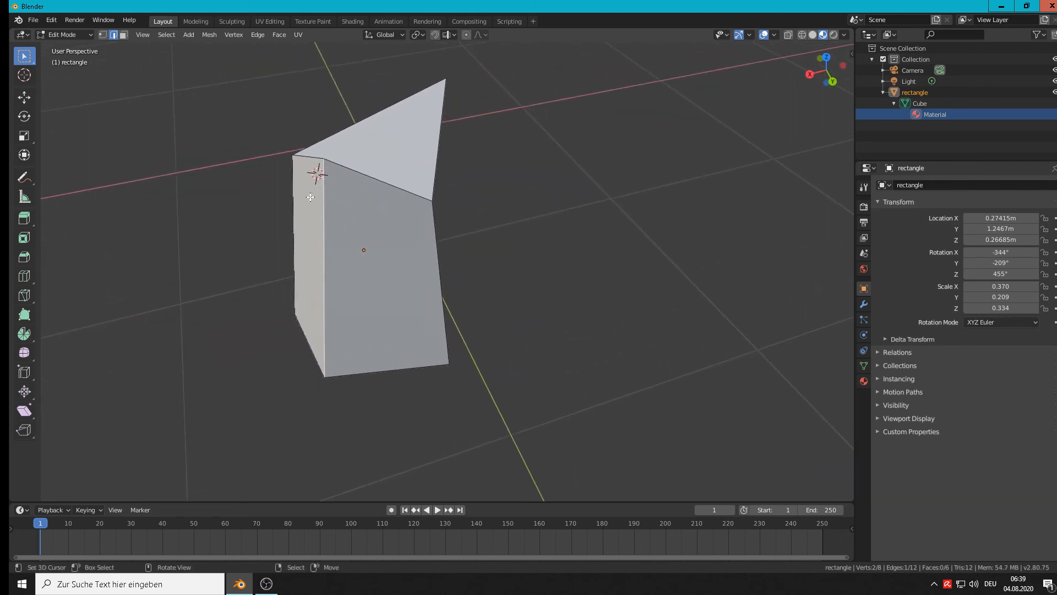
- Try scaling and rotating the selected vertical edge
key(s)
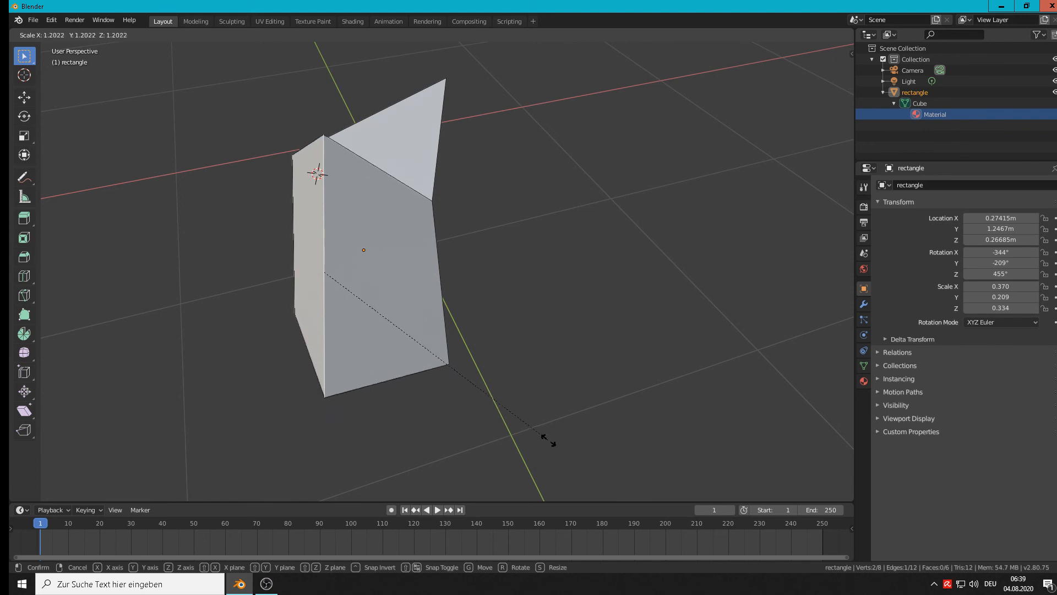
right_click(554, 418)
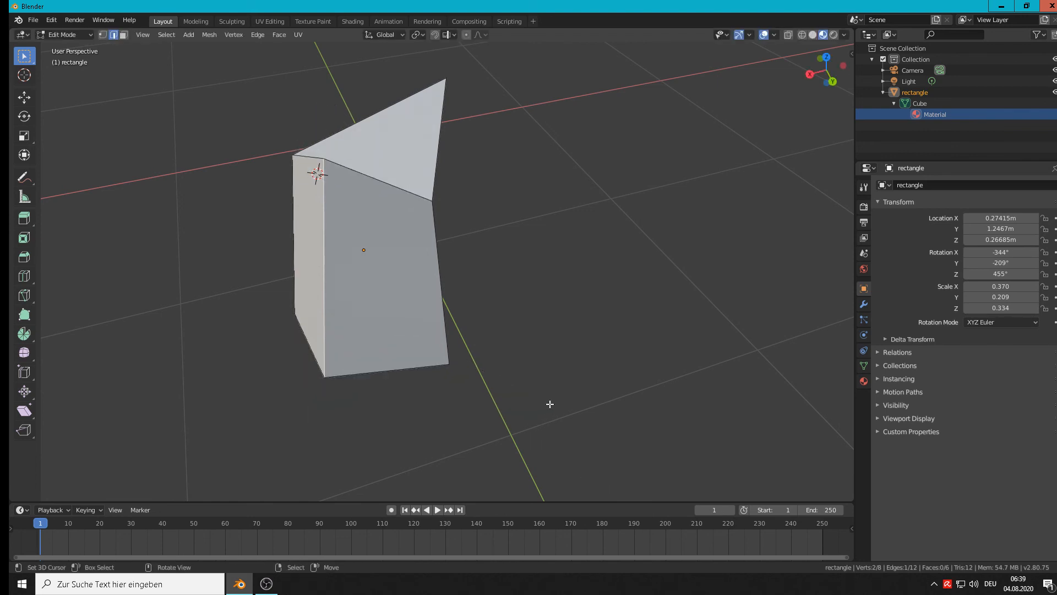
key(r)
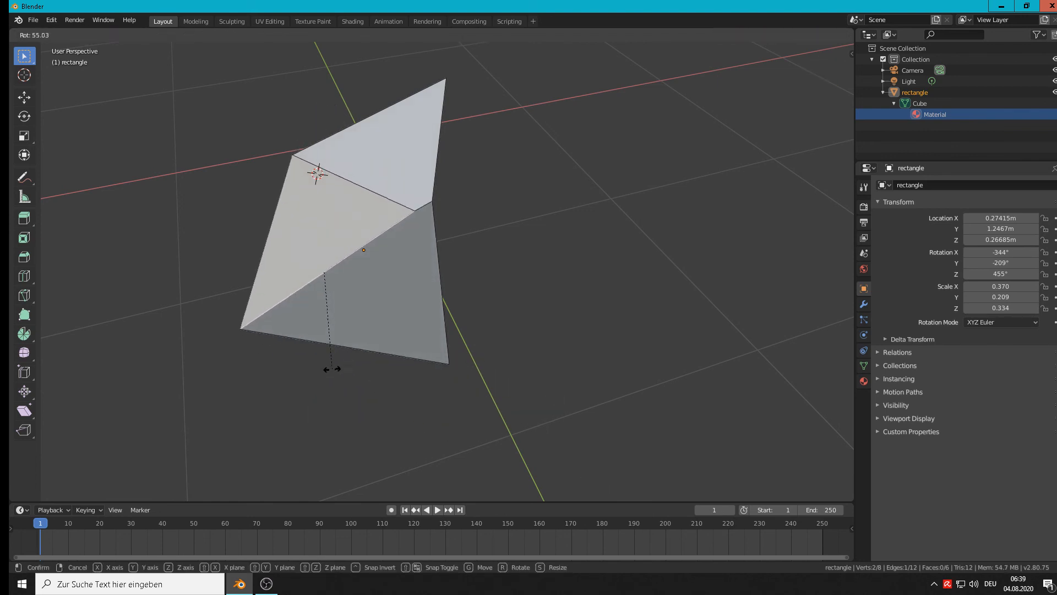
right_click(603, 354)
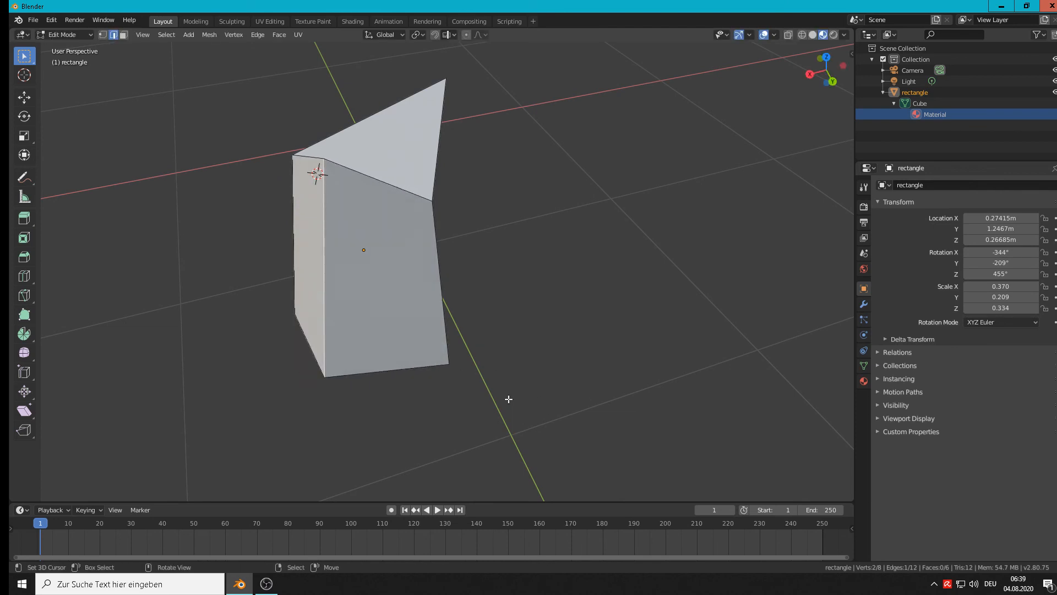
- Move the selected vertical edge outward and down to widen the narrow side face
key(g)
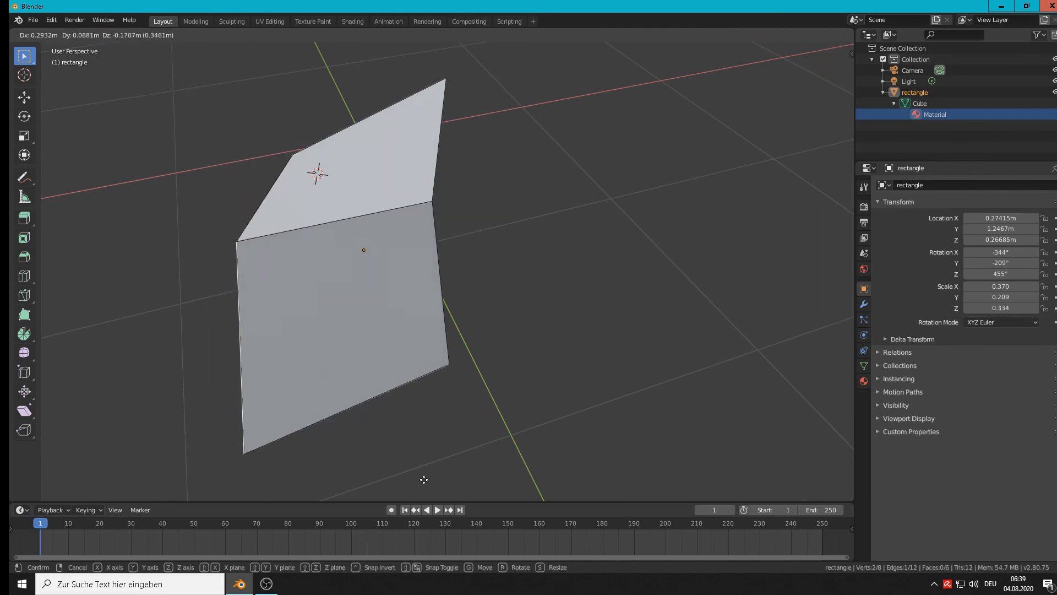
click(546, 447)
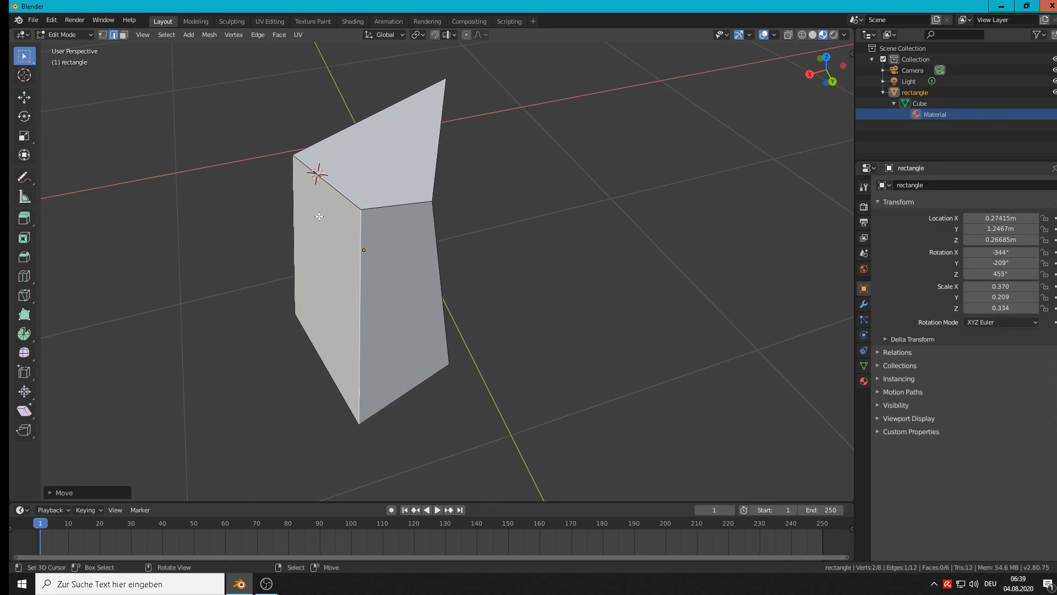
middle_drag(319, 216, 272, 156)
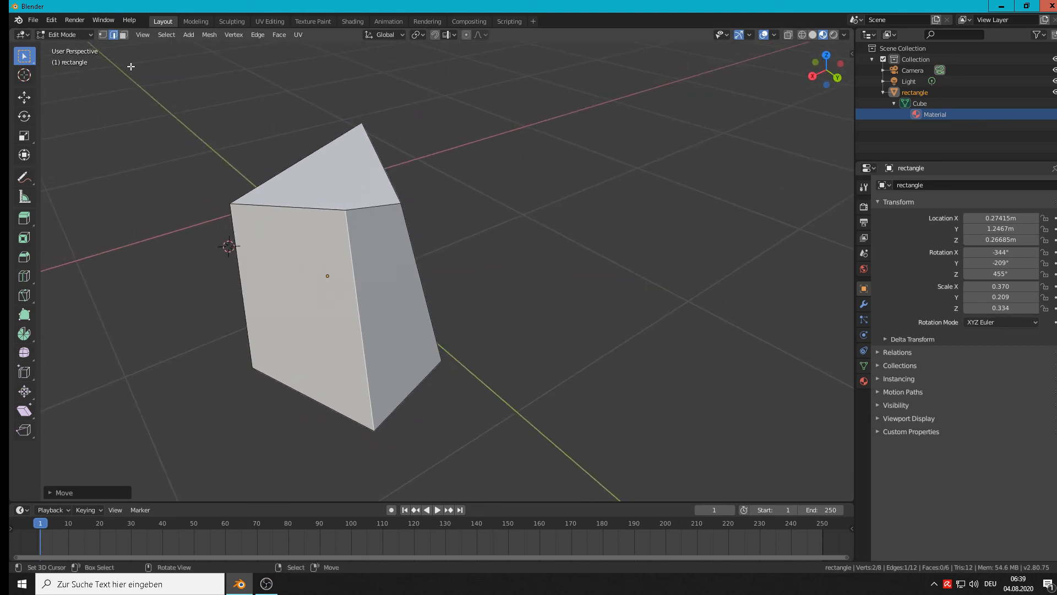
- Switch to face selection and select the top, side and underside faces in turn, ending with the light side face
click(124, 36)
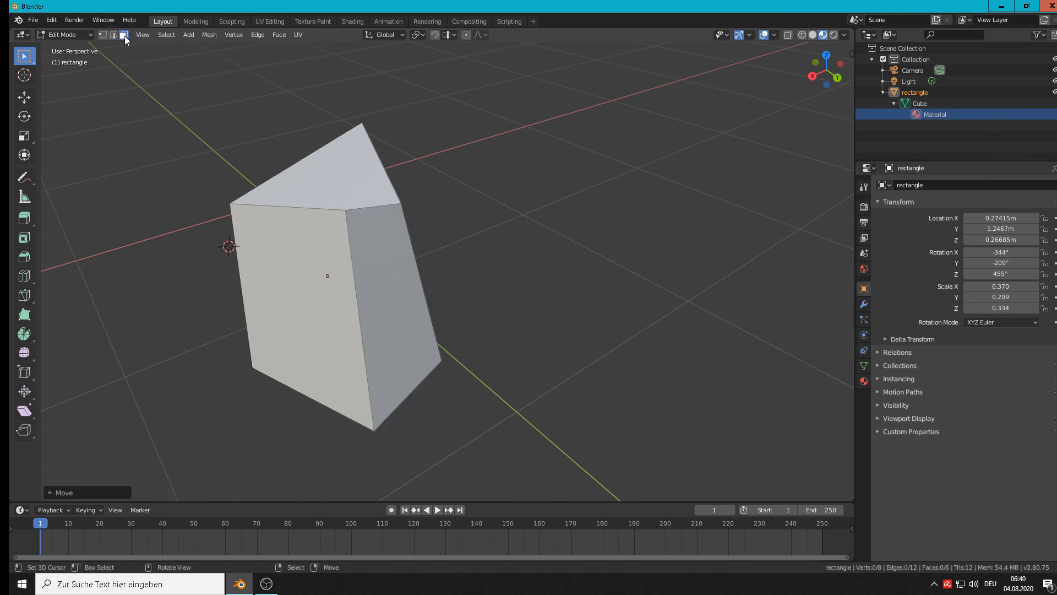
click(296, 298)
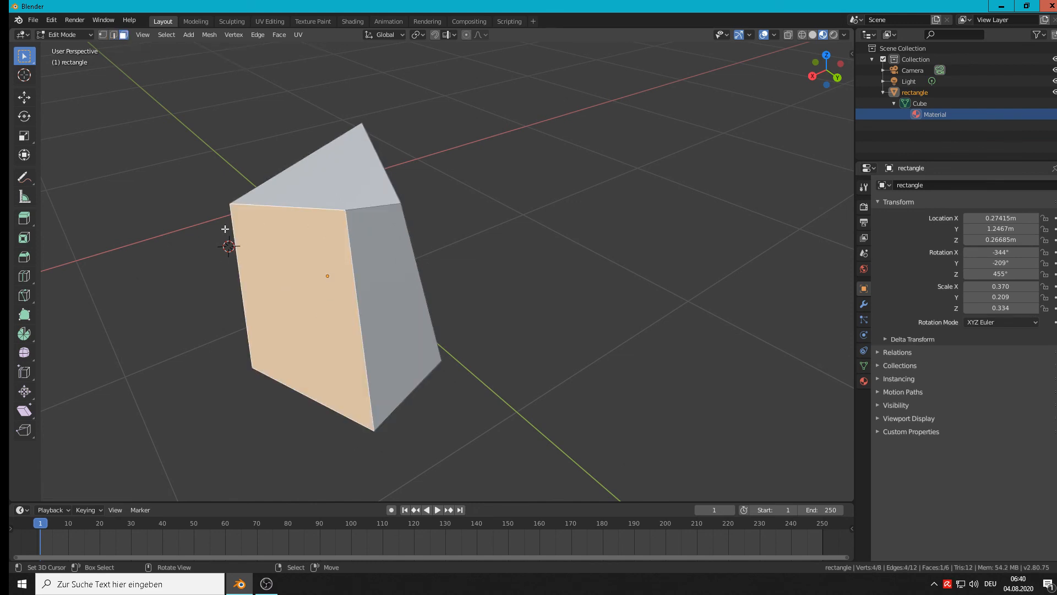
click(401, 267)
click(356, 149)
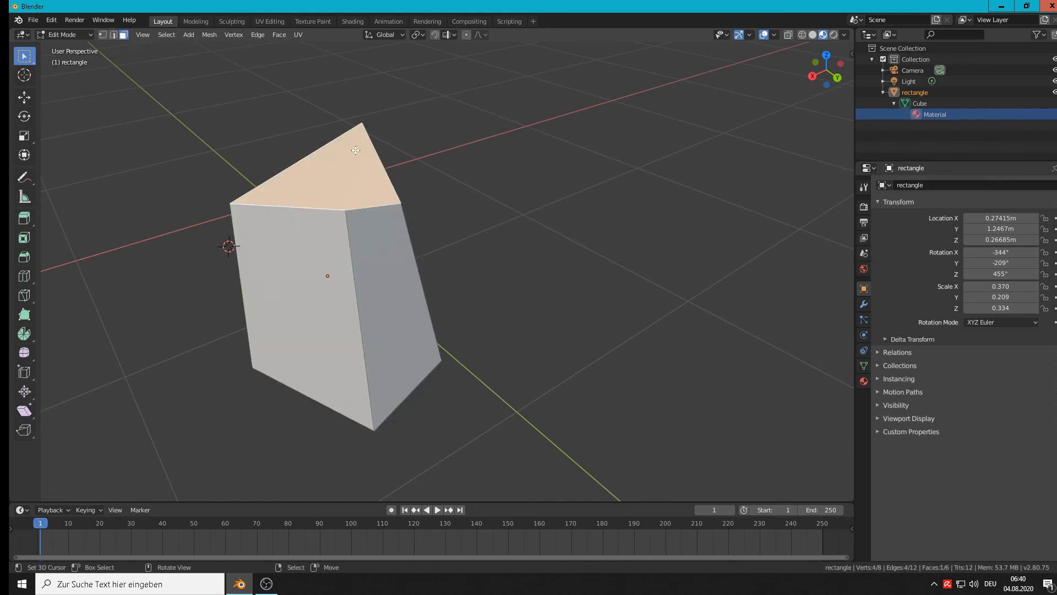
middle_drag(462, 404, 299, 188)
click(299, 188)
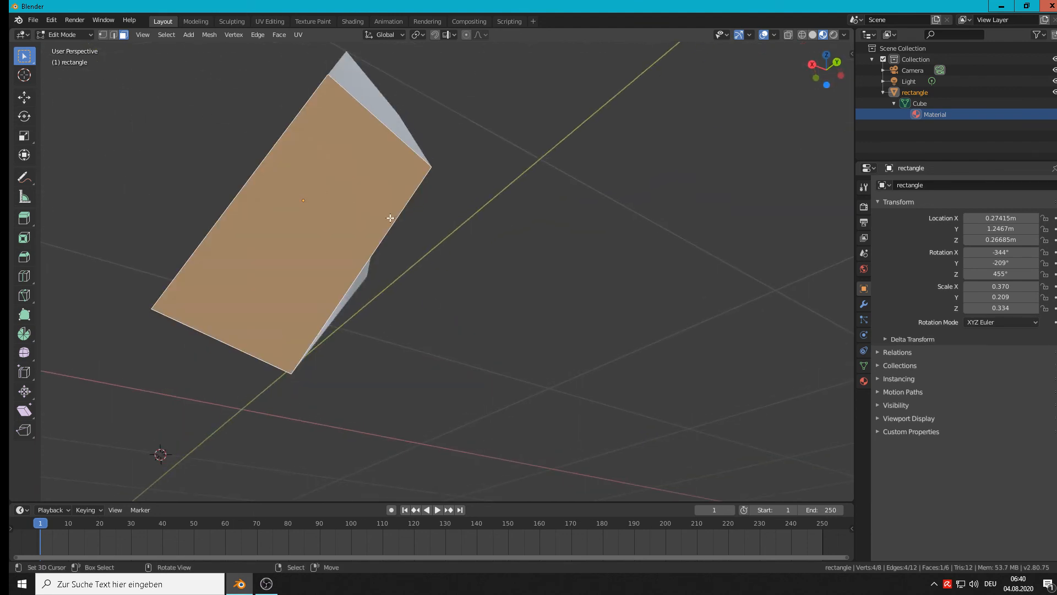
middle_drag(389, 219, 378, 260)
click(335, 120)
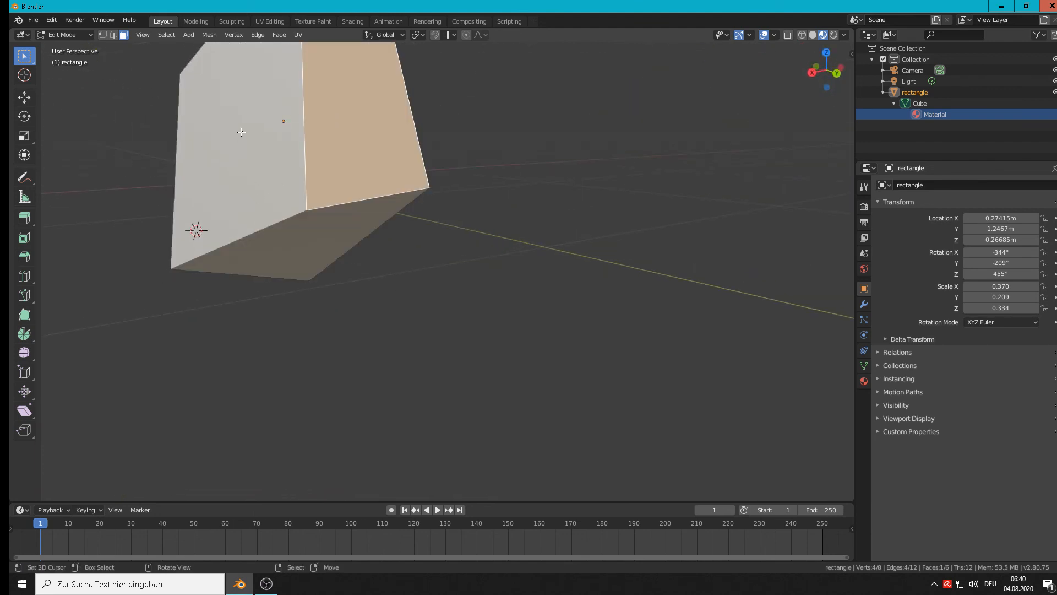
middle_drag(242, 132, 394, 144)
scroll(328, 158, up, 6)
scroll(344, 181, down, 5)
- Try scaling and rotating the selected side face
key(s)
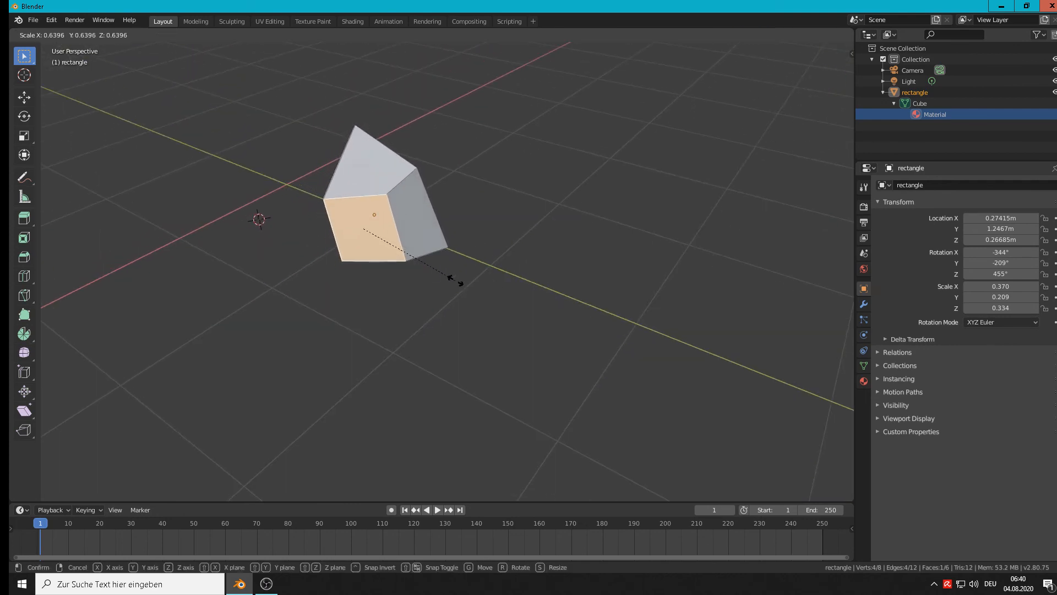
right_click(486, 313)
key(r)
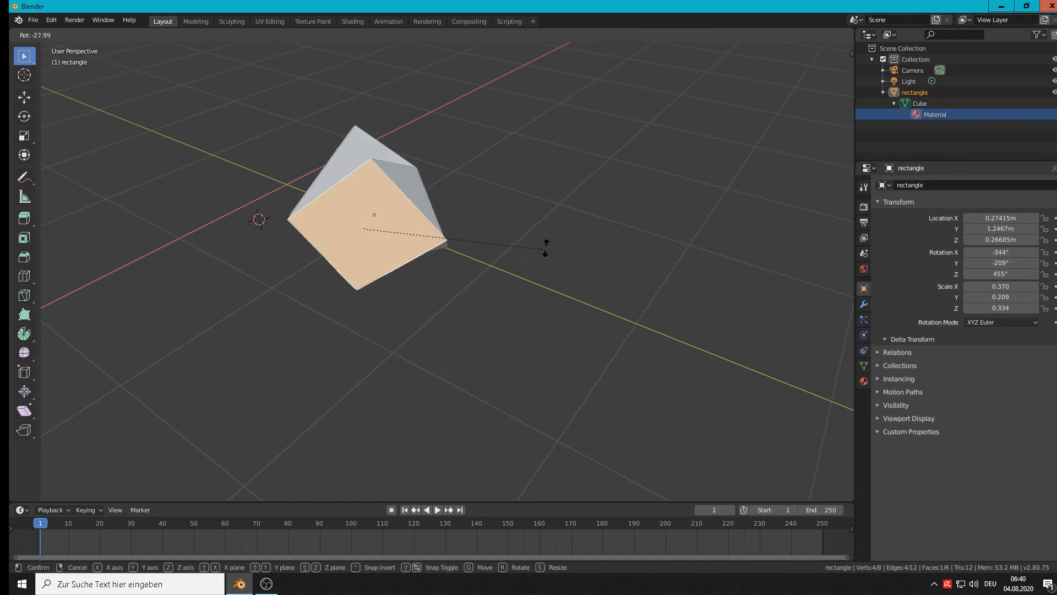
right_click(506, 340)
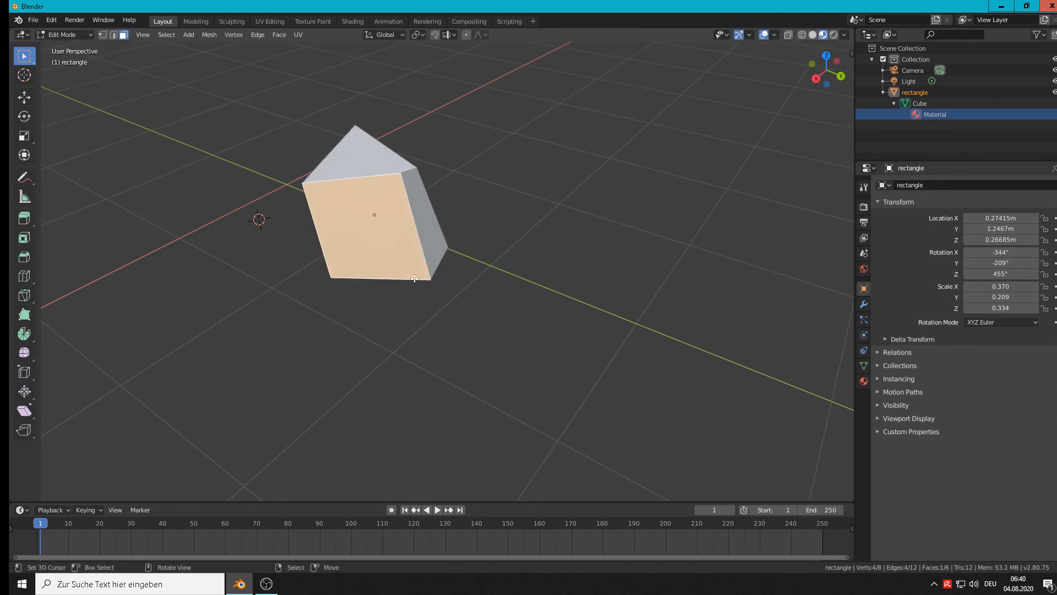
middle_drag(355, 133, 388, 182)
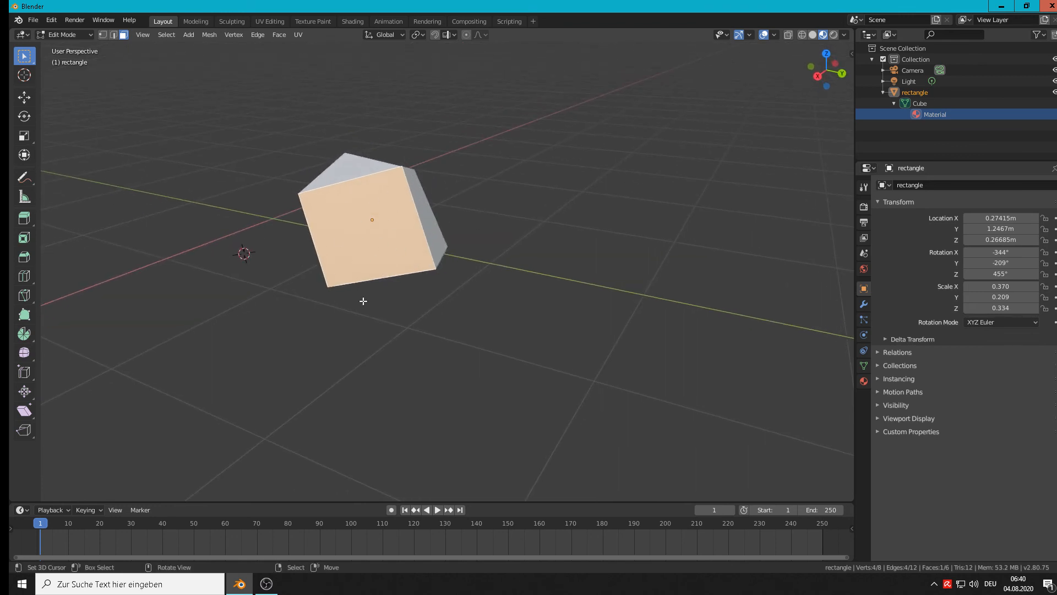
- Shift the selected side face along the global X and Y axes using the Move tool's gizmo
click(19, 103)
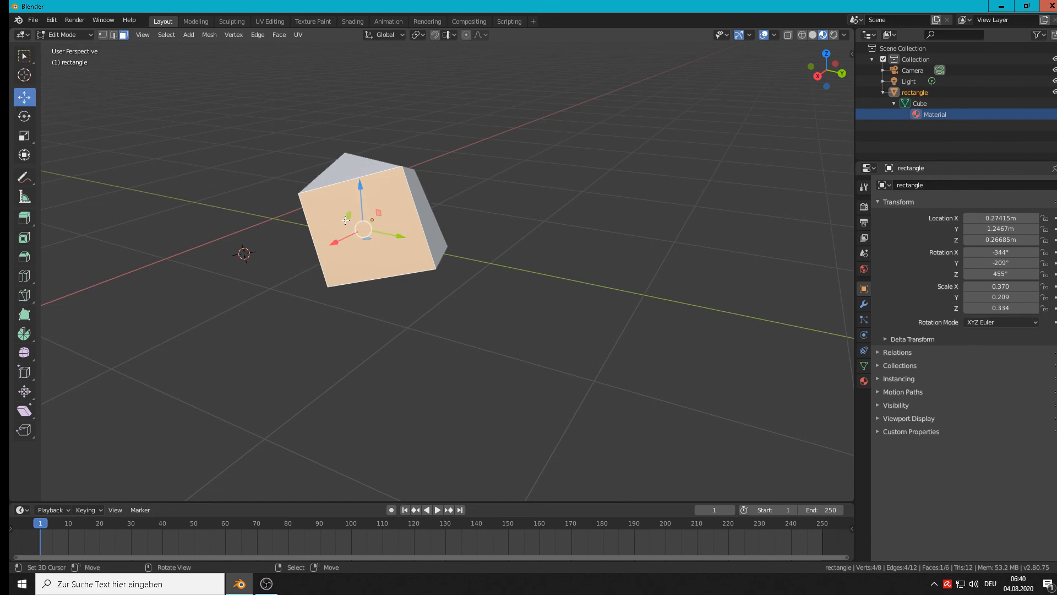
drag(339, 239, 352, 276)
drag(386, 233, 356, 306)
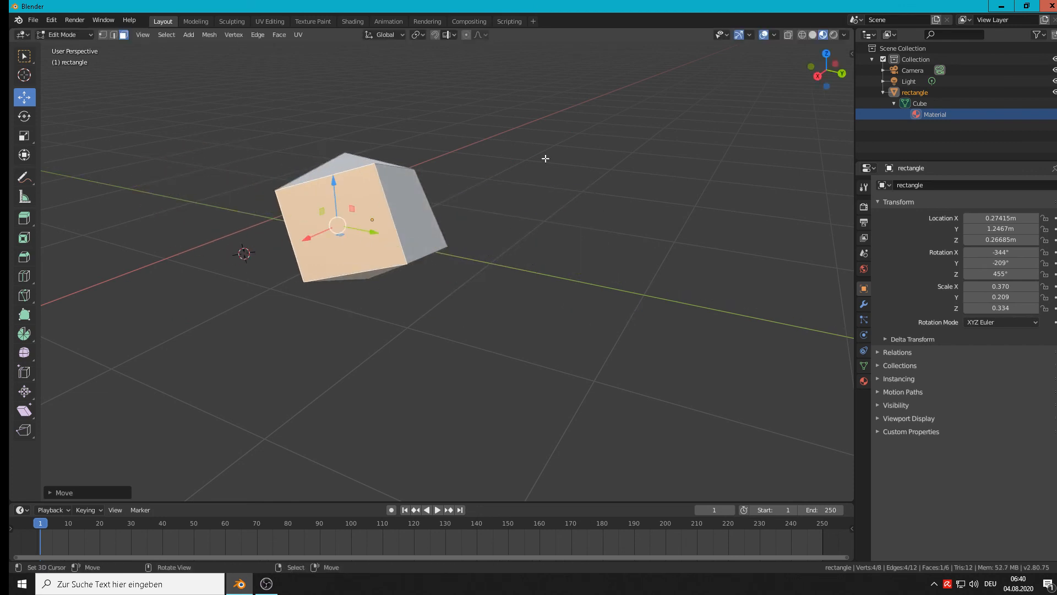
middle_drag(545, 159, 471, 200)
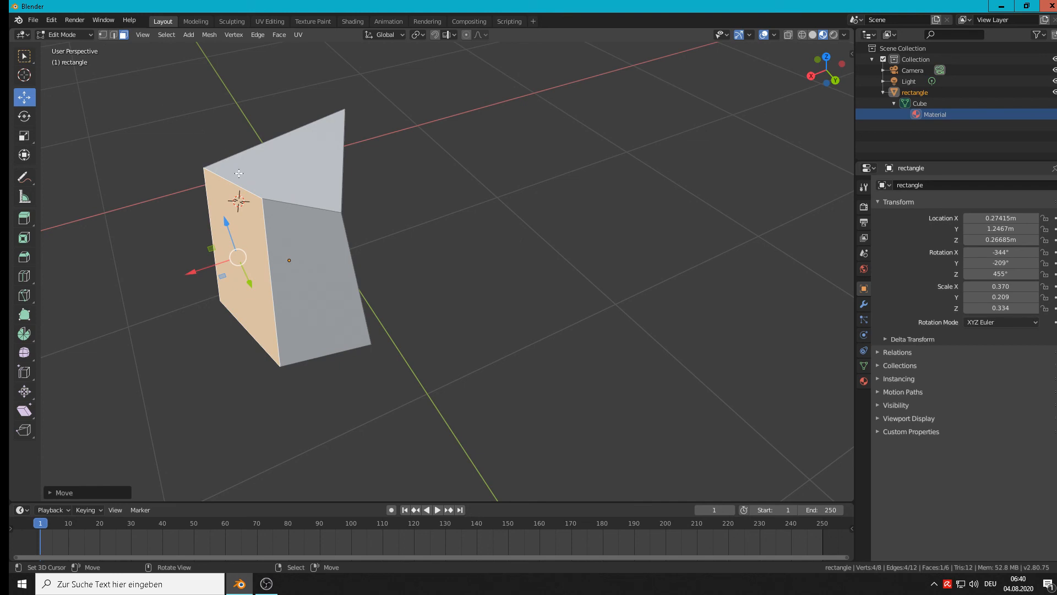
- Toggle out of and back into Edit Mode, switch to vertex selection, and return the rectangle to Object Mode
key(Tab)
key(Tab)
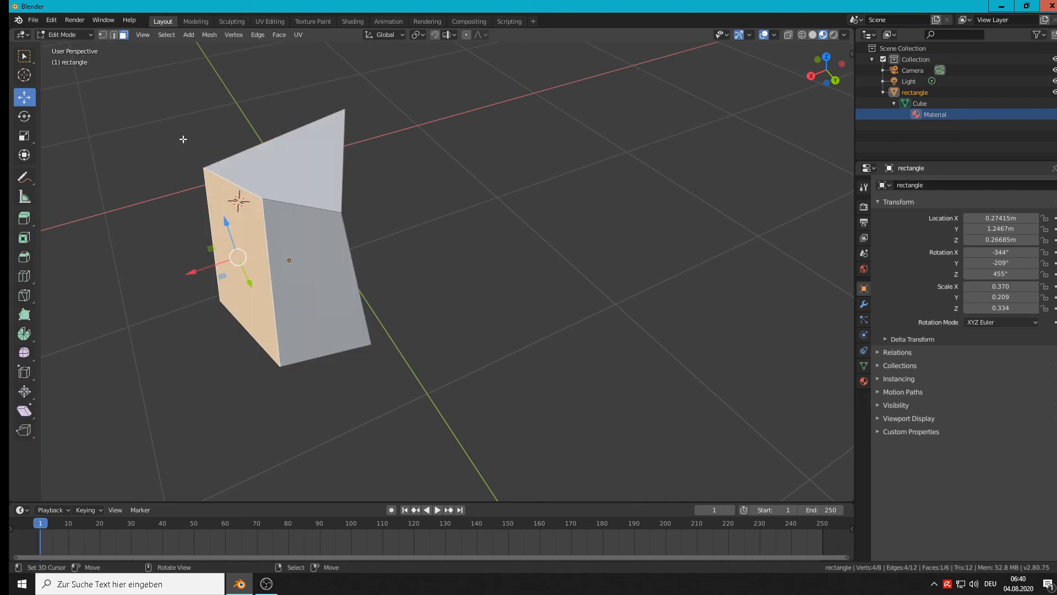
click(103, 35)
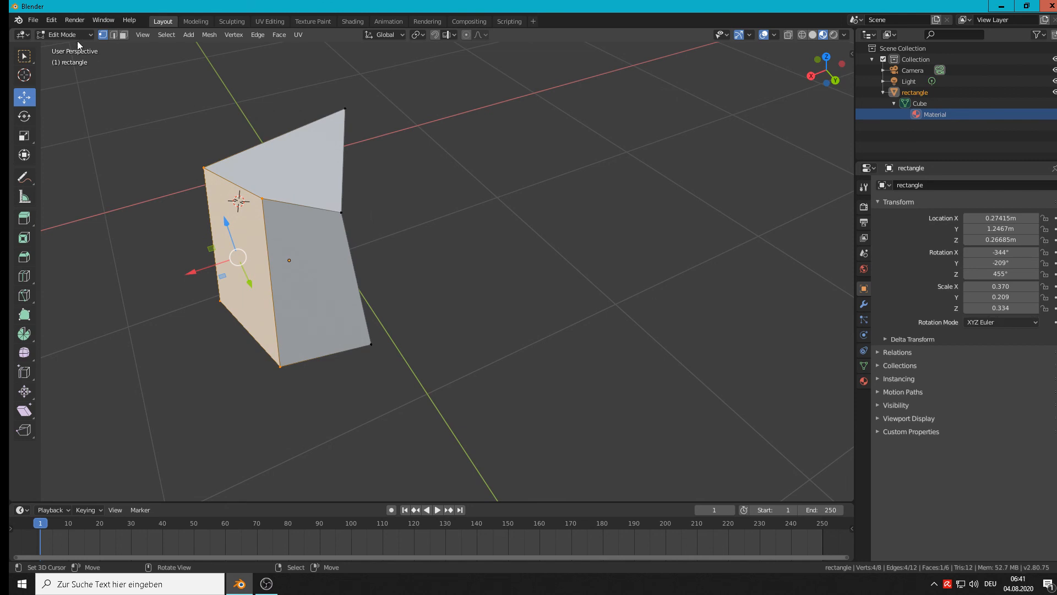
key(Tab)
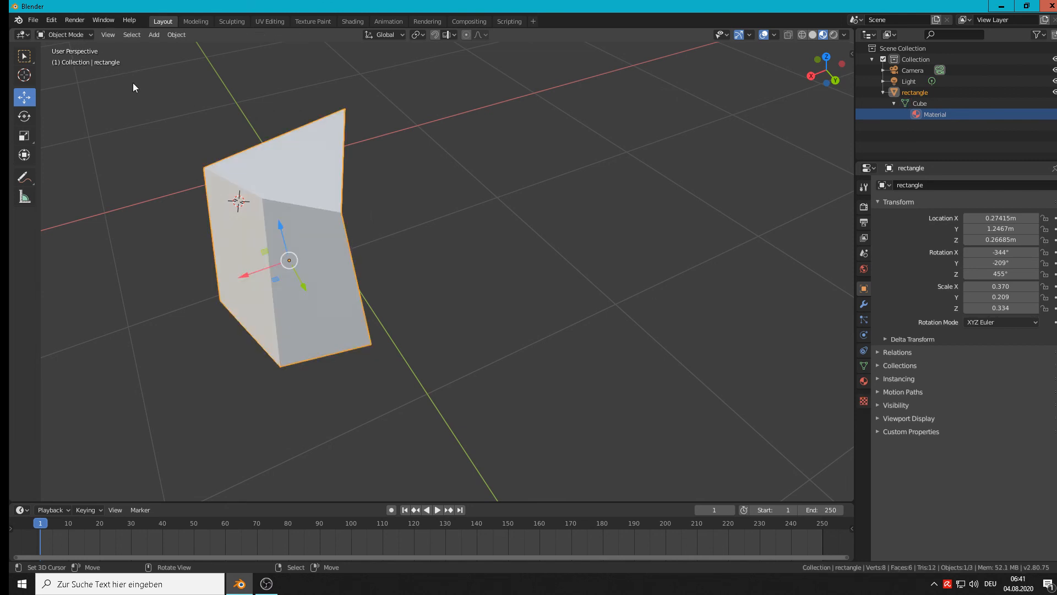
click(77, 33)
click(80, 47)
scroll(456, 263, down, 8)
scroll(455, 263, up, 8)
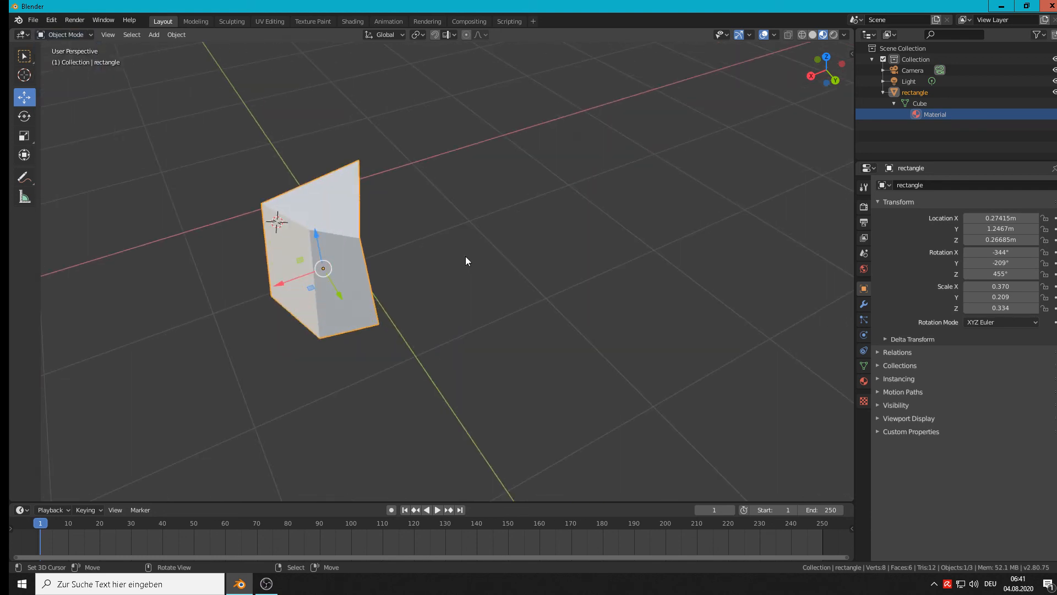
middle_drag(465, 256, 534, 230)
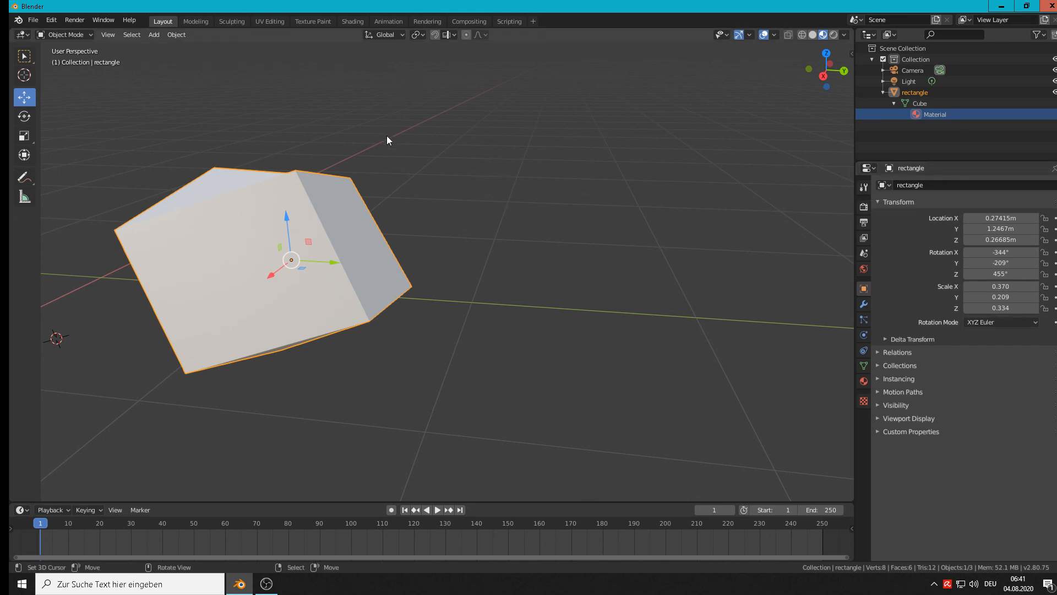
click(271, 590)
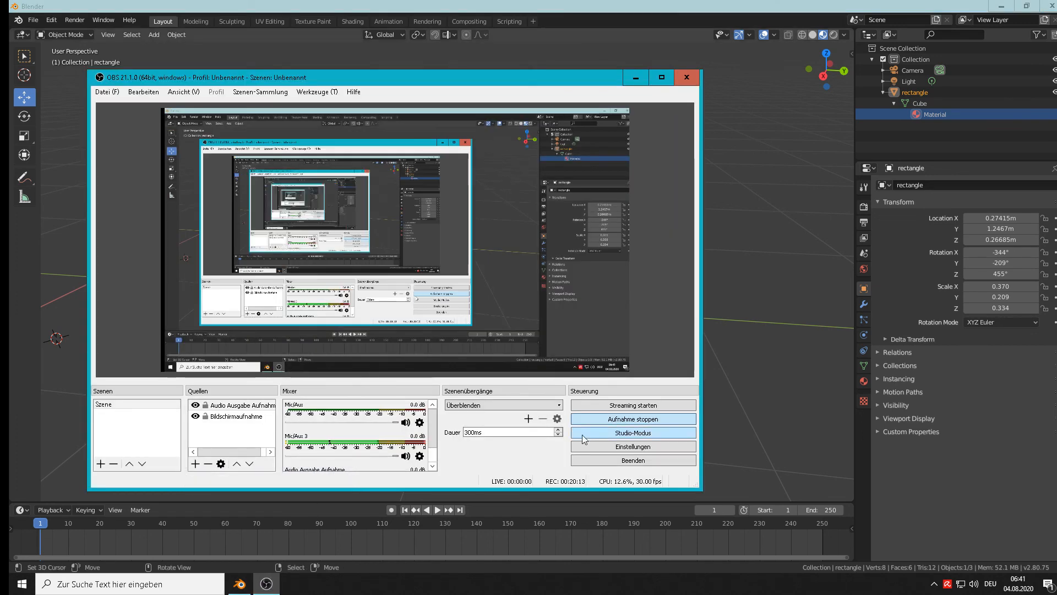